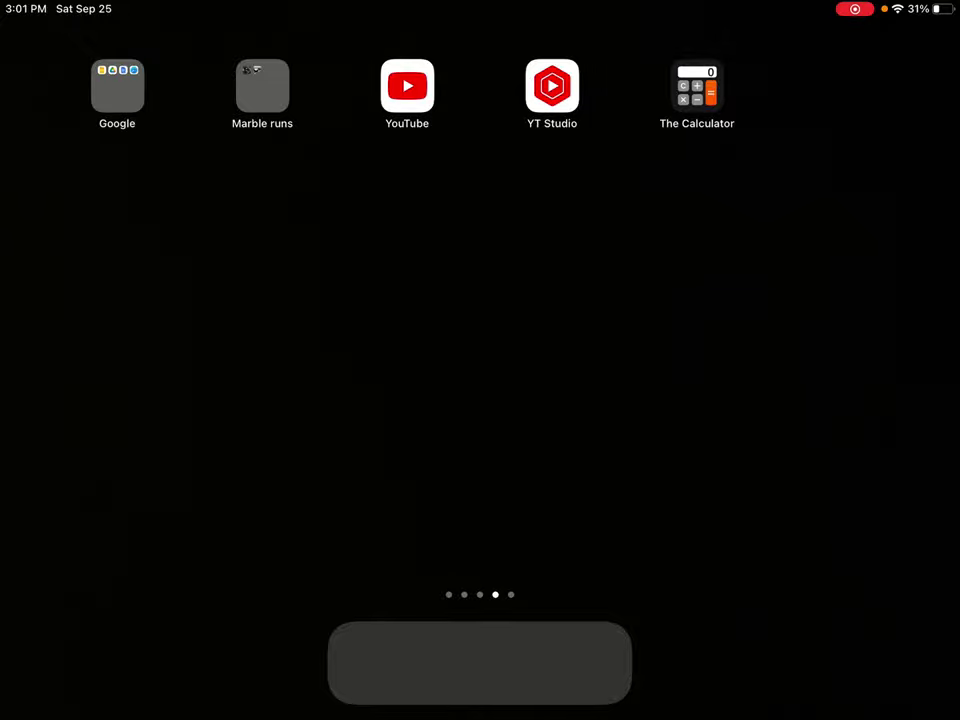
Launch Safari from Spotlight, landing on the paused loop of Henle YouTube video.
key("super+space")
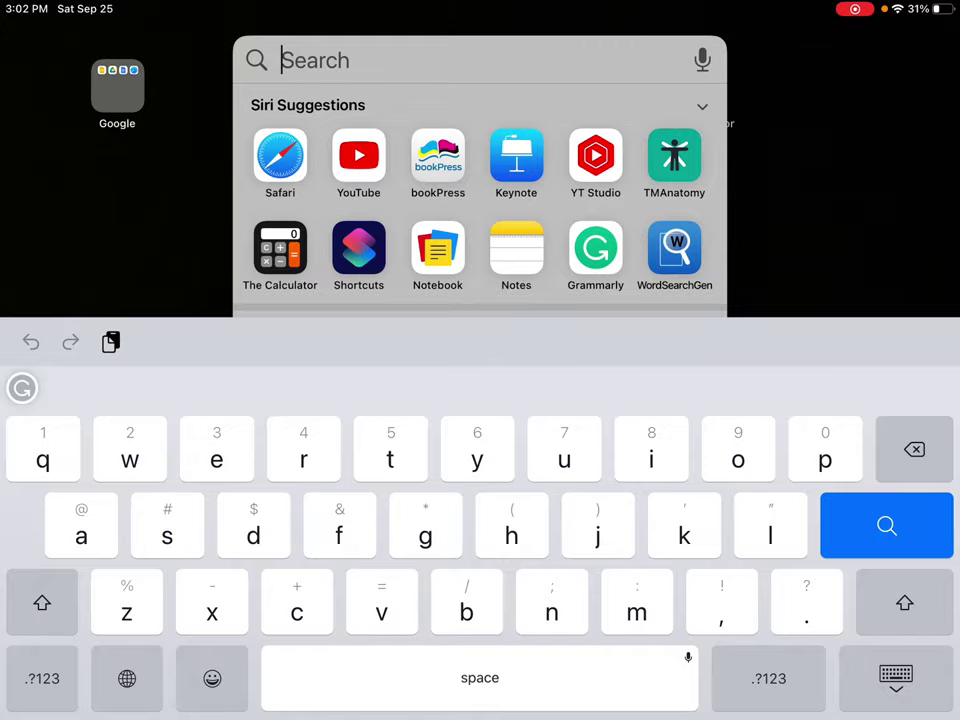
left_click(280, 155)
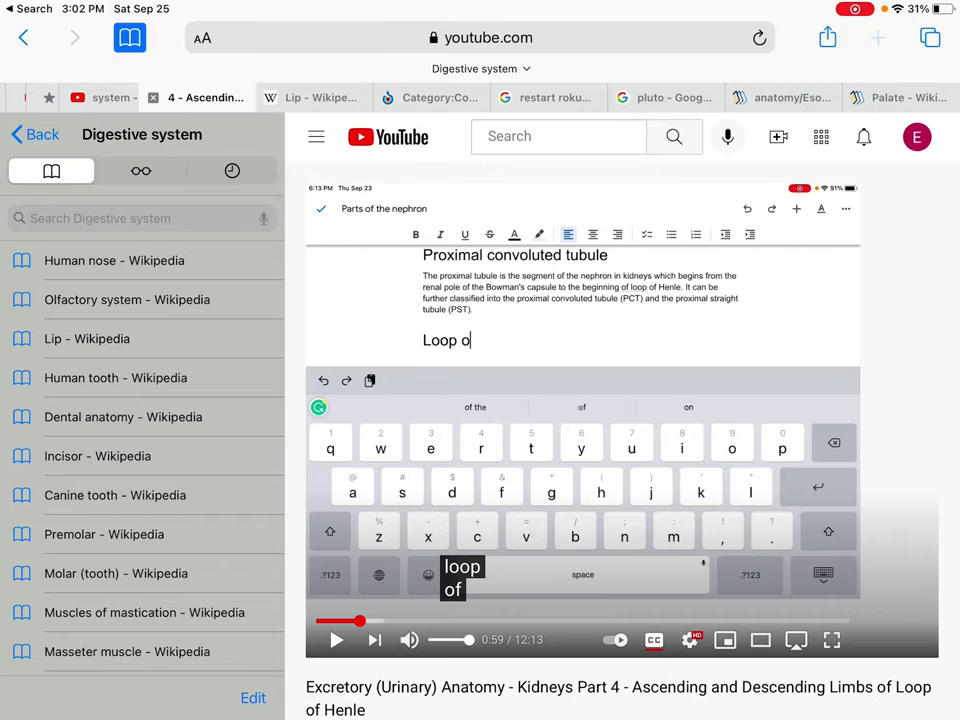
Load the Wikipedia site in a new browser tab.
key("ctrl+t")
type("w")
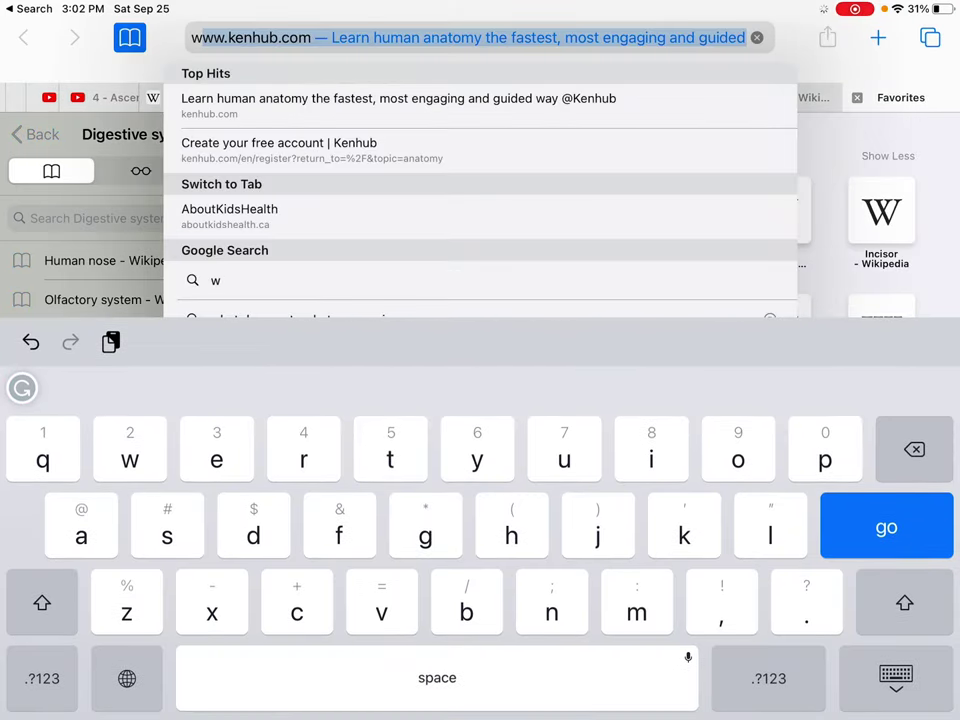
key("BackSpace")
key("Escape")
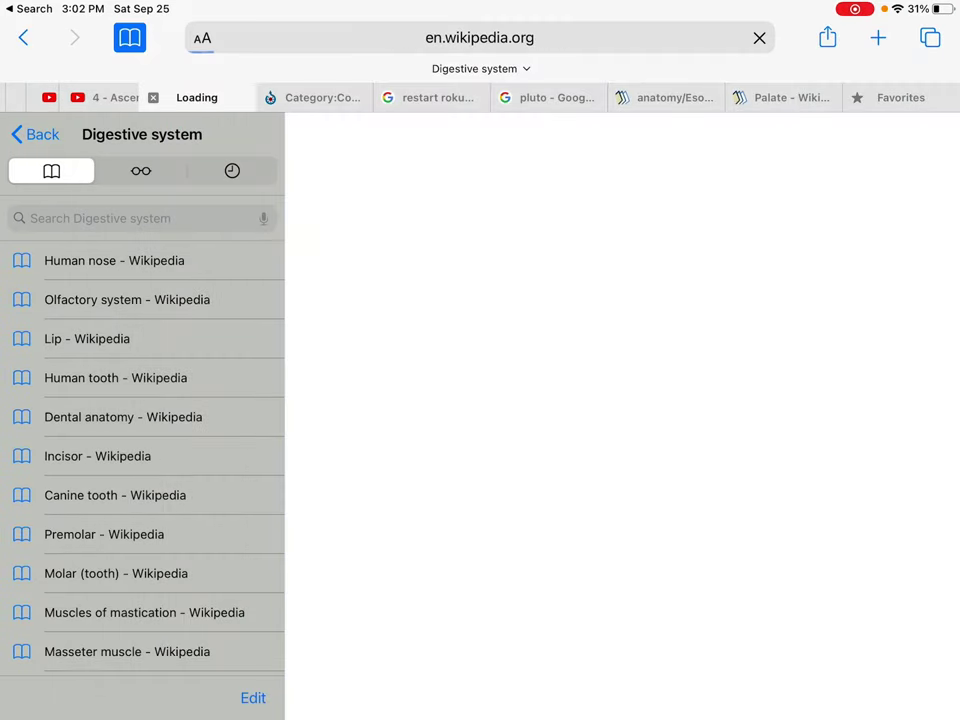
Search Wikipedia for 'Ascending limb of loop of Henle' and open that article.
left_click(850, 167)
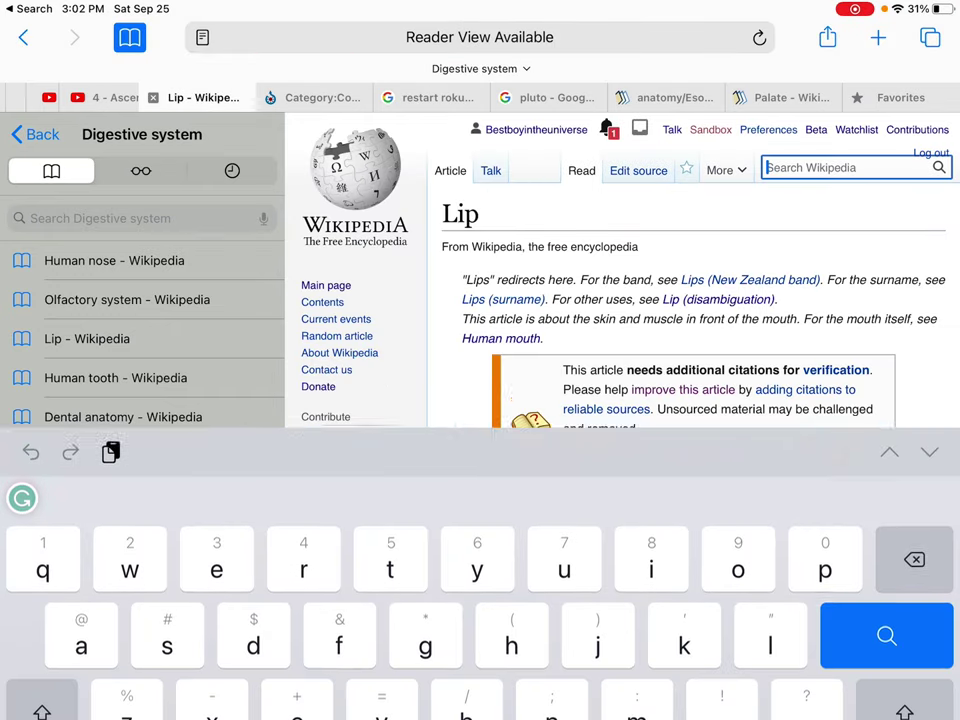
type("A")
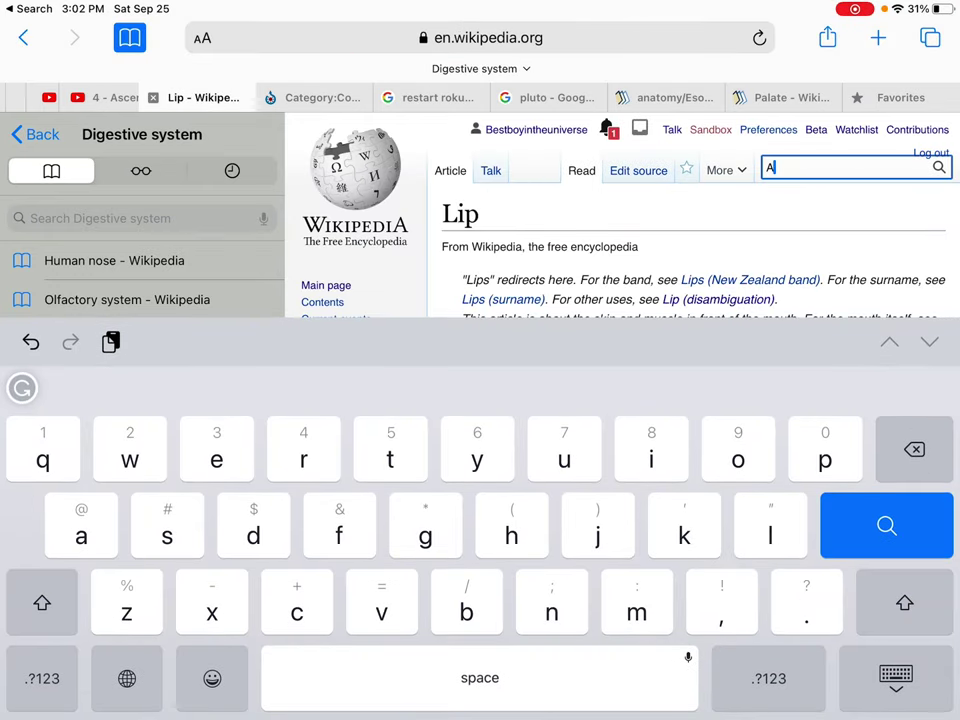
type("csend")
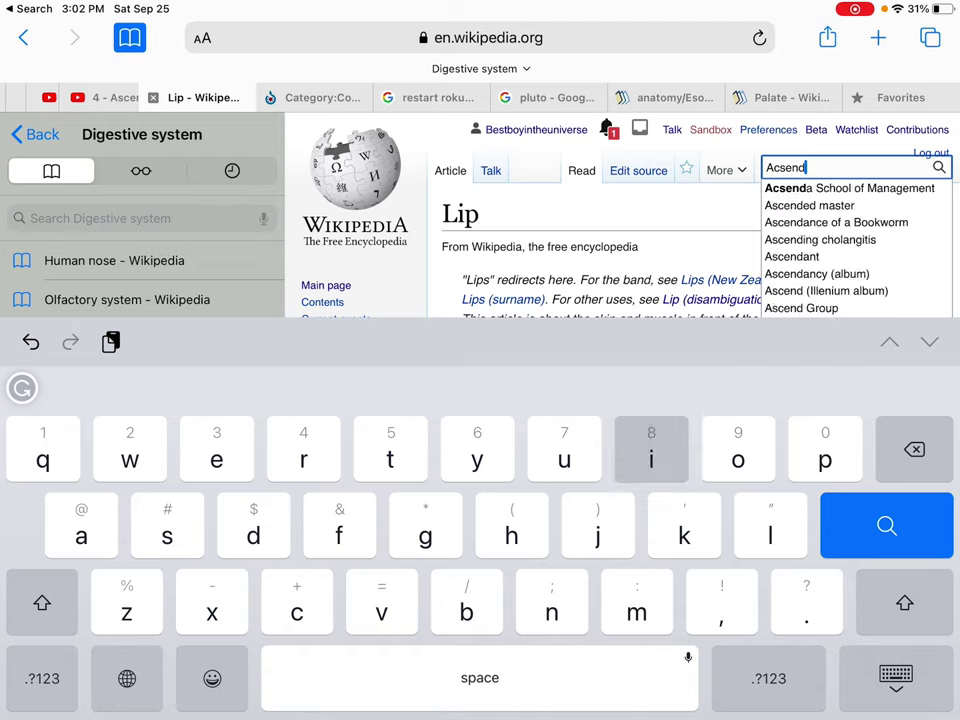
type("ing")
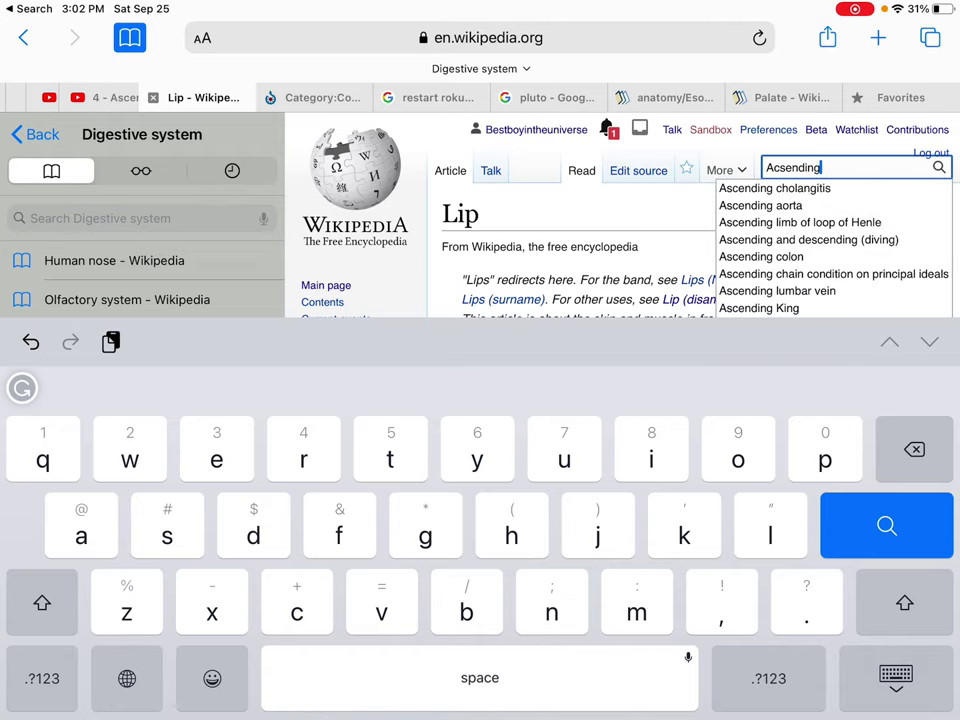
key("Return")
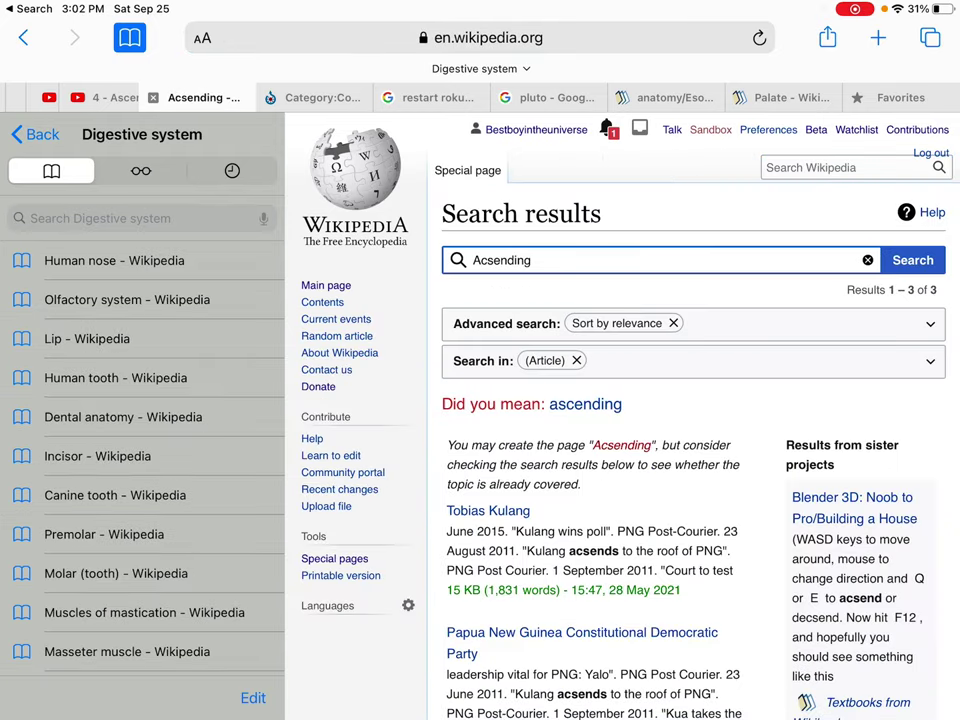
left_click(540, 260)
type("lim")
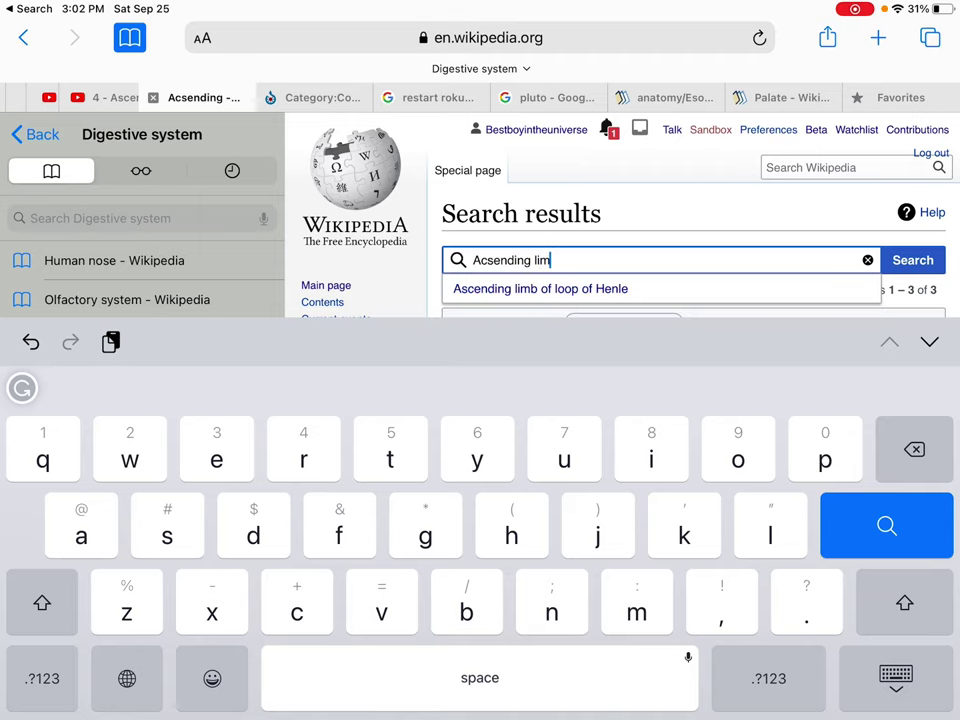
left_click(540, 288)
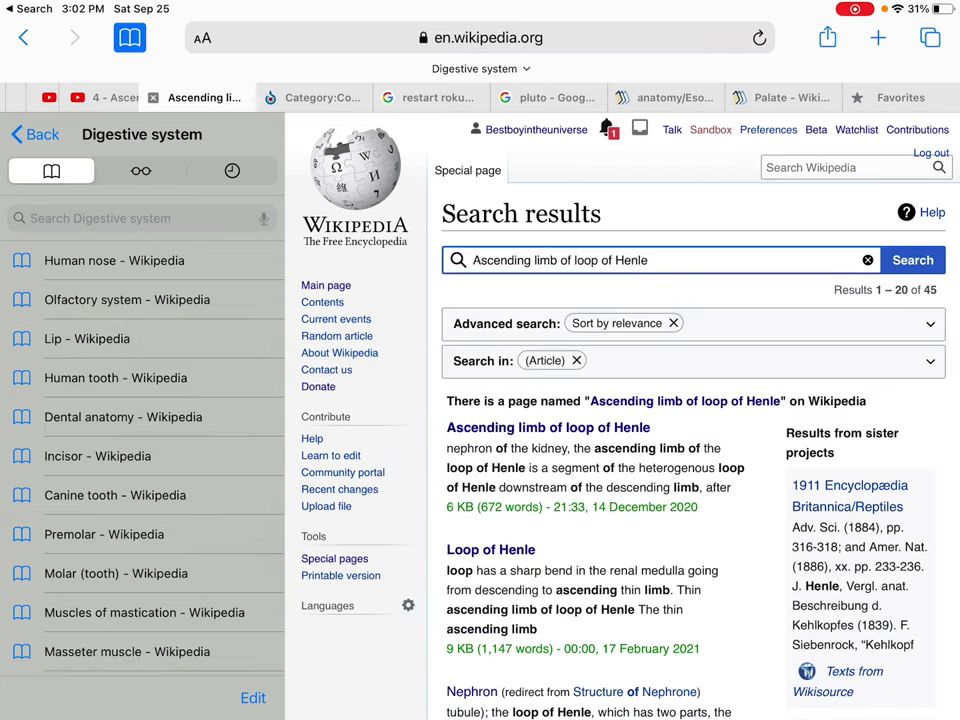
left_click(685, 401)
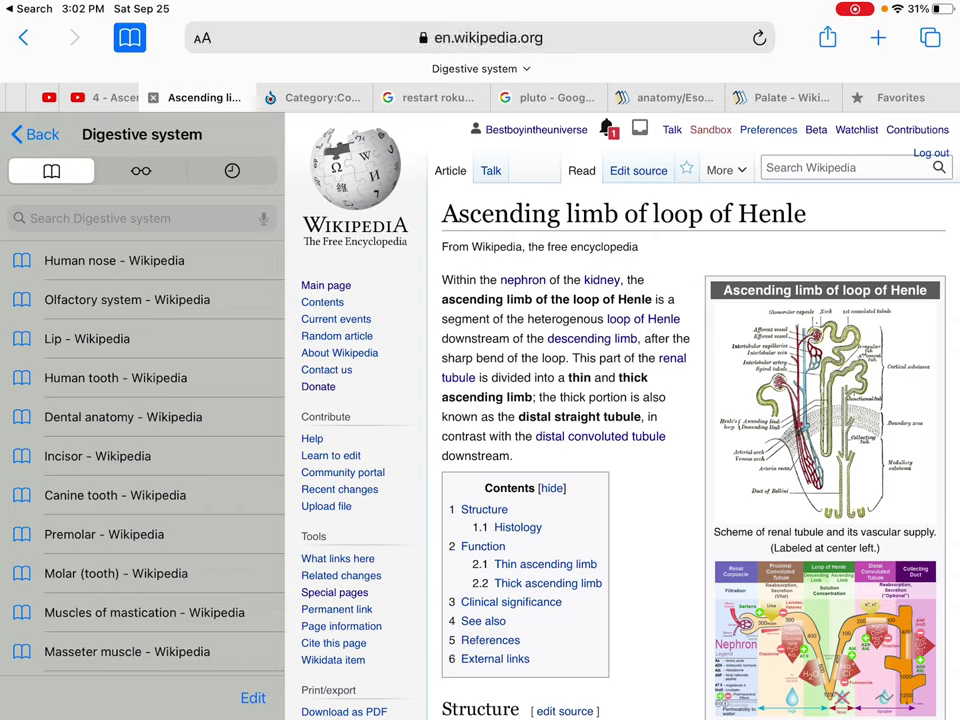
Copy the article's introductory paragraph and return to the home screen.
triple_click(460, 280)
key("ctrl+c")
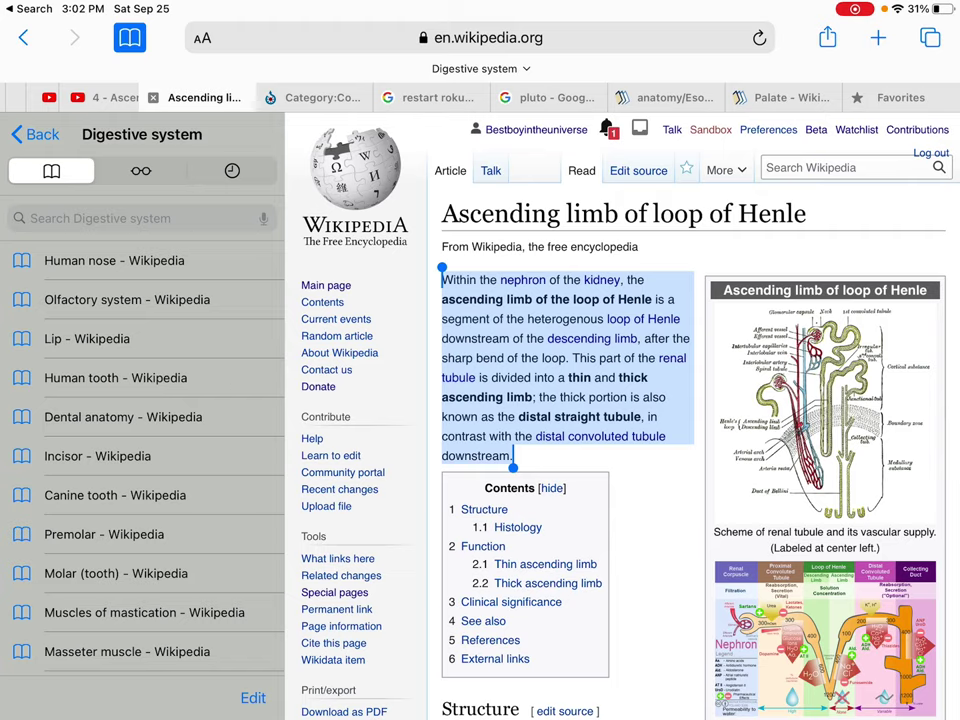
left_click(491, 240)
key("super+h")
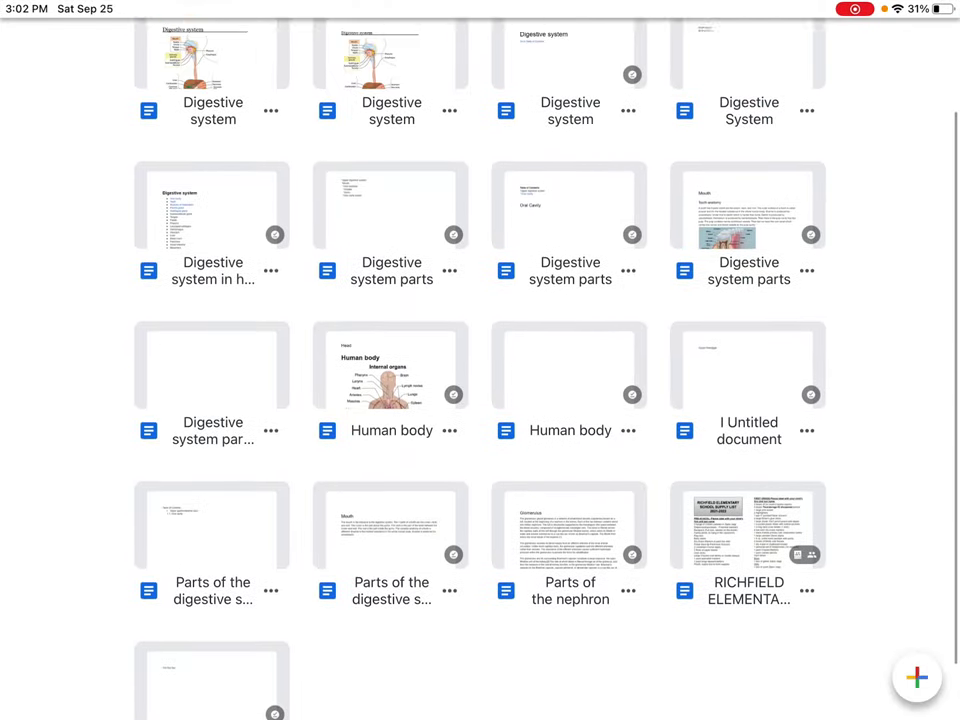
scroll(480, 360, "up", 3)
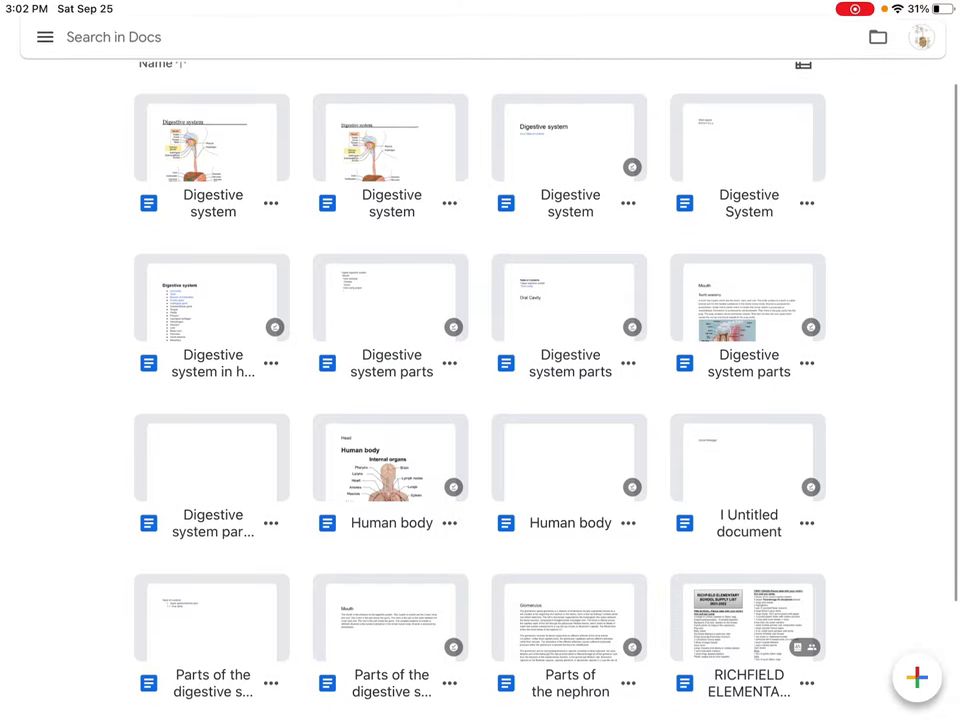
scroll(480, 360, "down", 1)
Open the 'Parts of the nephron' document from the Google Docs list.
left_click(570, 600)
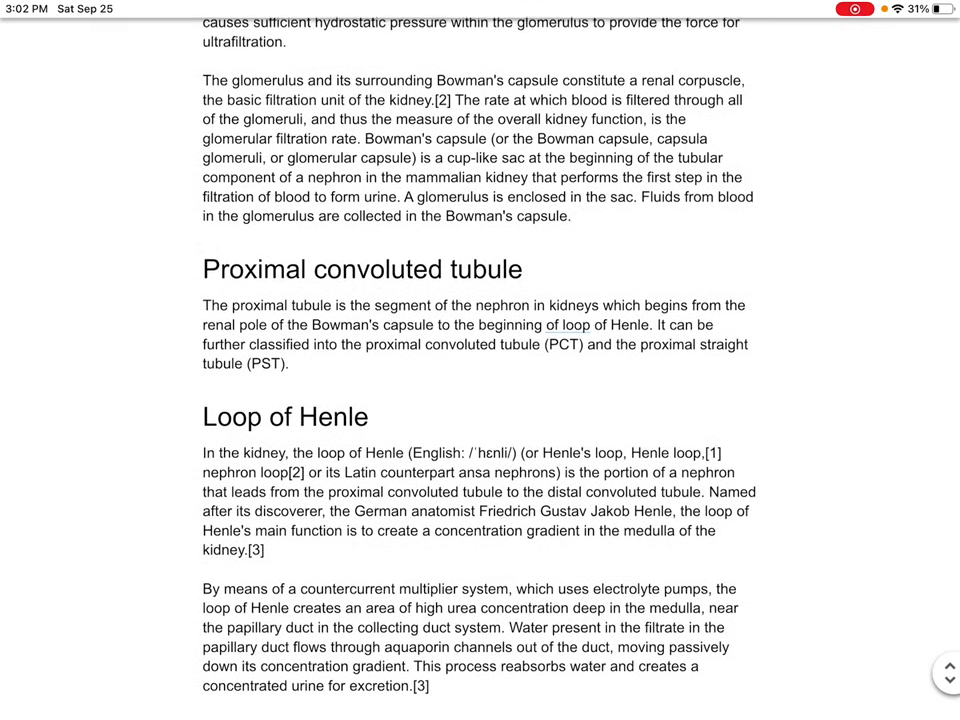
Paste the copied ascending-limb paragraph after '[3]' in the Loop of Henle section.
scroll(480, 400, "up", 5)
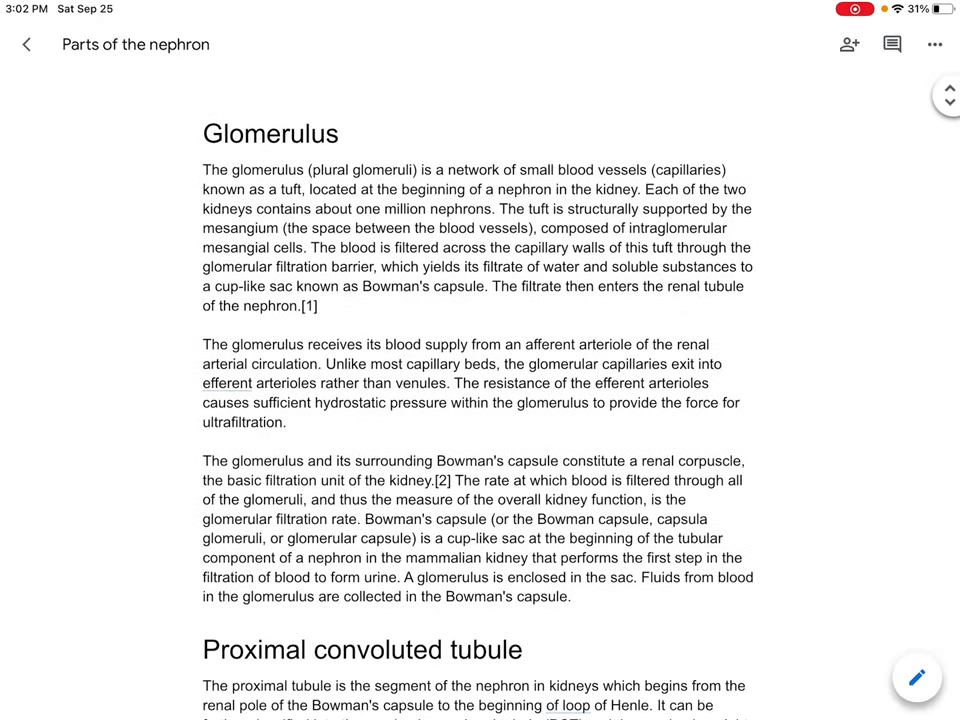
scroll(480, 400, "down", 5)
scroll(480, 400, "up", 5)
left_click(917, 678)
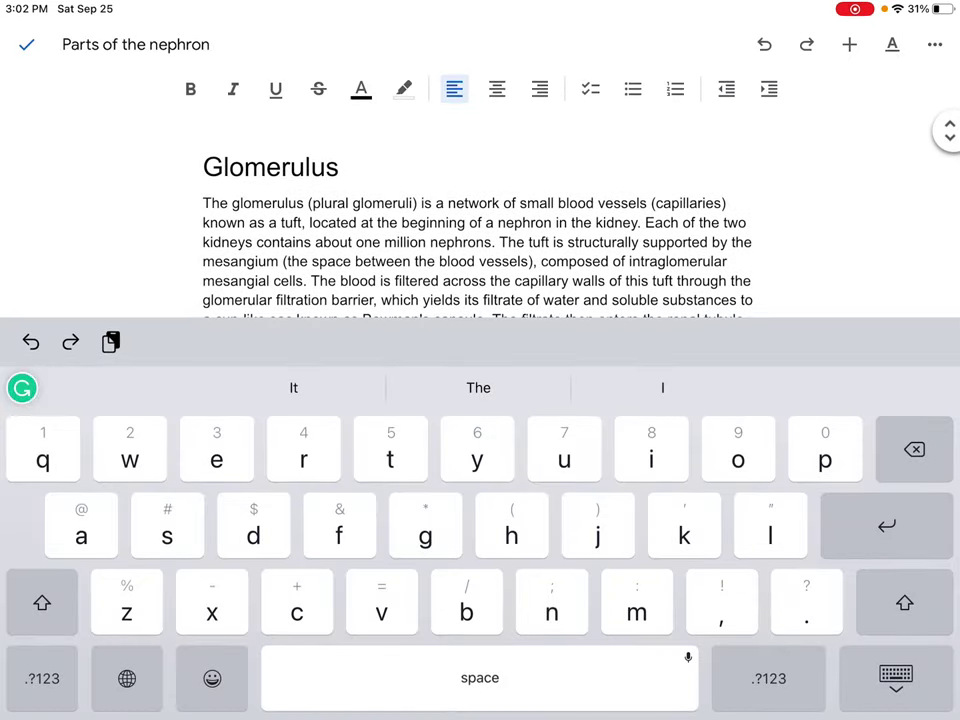
scroll(480, 200, "down", 10)
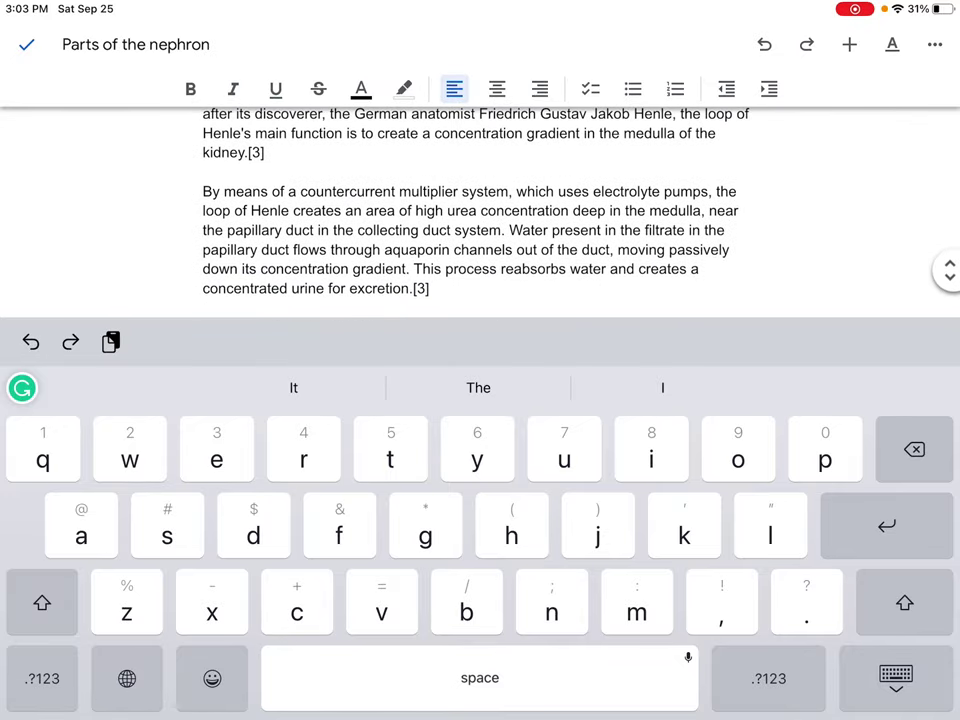
key("ctrl+v")
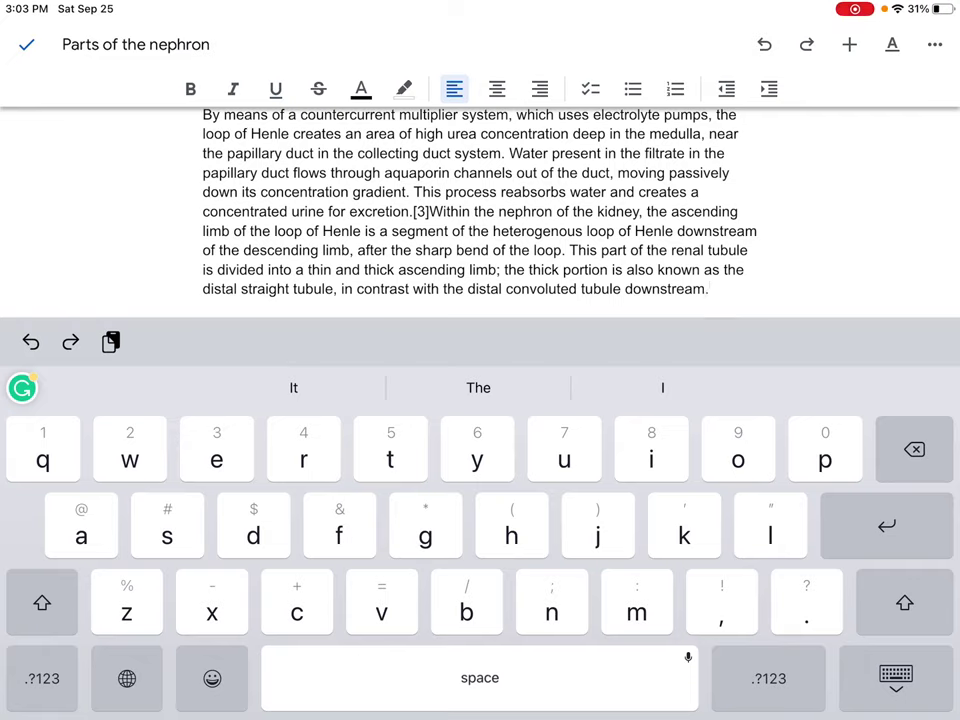
left_click(430, 211)
left_click(896, 678)
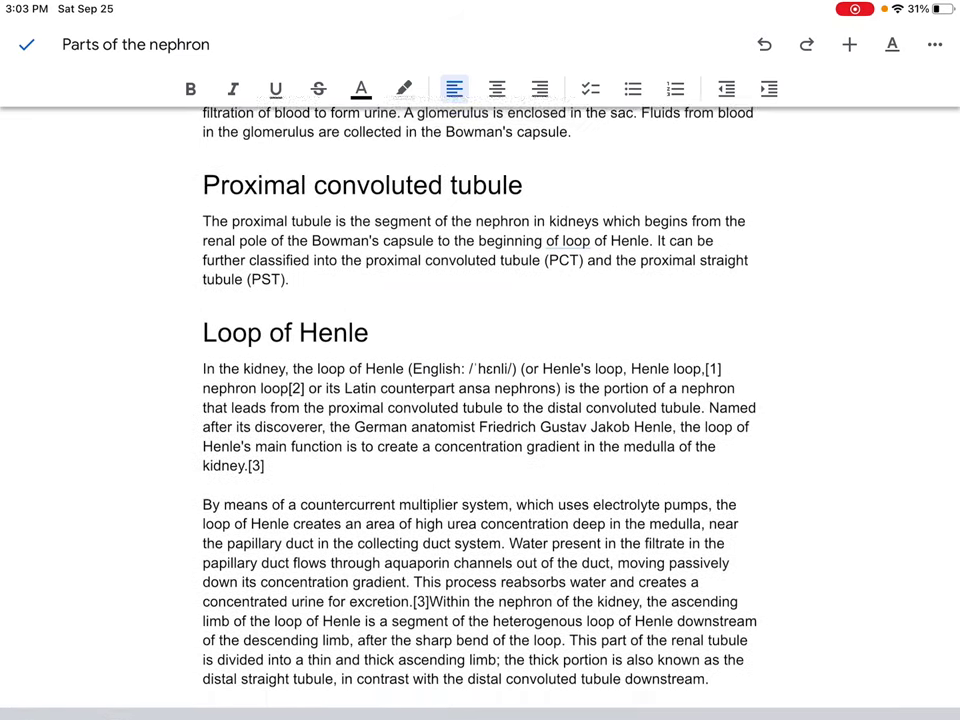
scroll(480, 400, "down", 2)
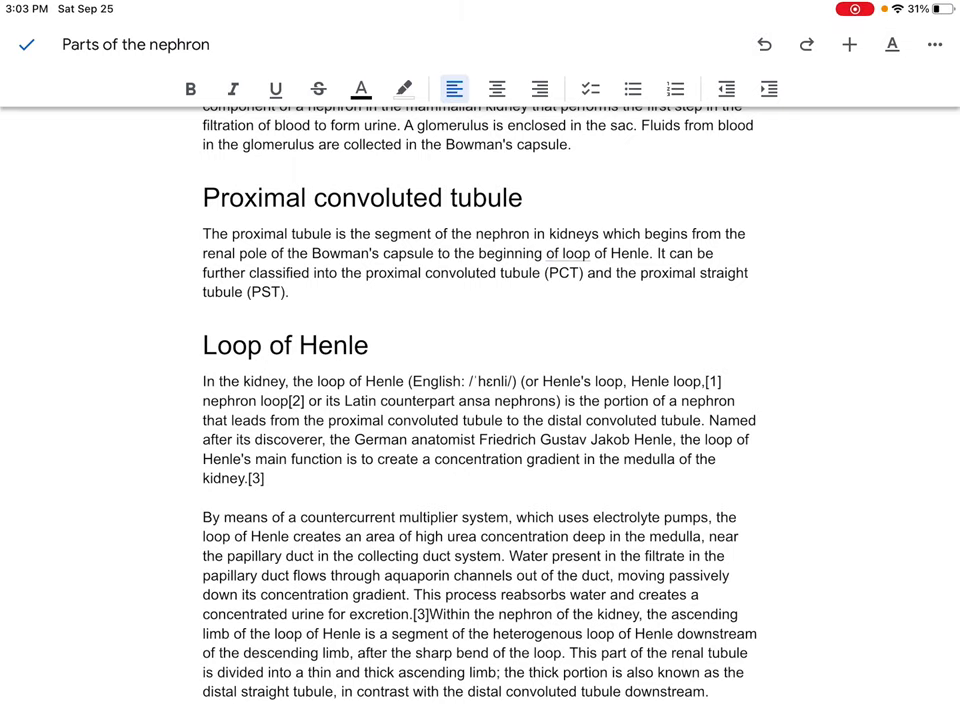
left_click(428, 614)
left_click(908, 677)
scroll(673, 634, "up", 5)
scroll(480, 400, "up", 3)
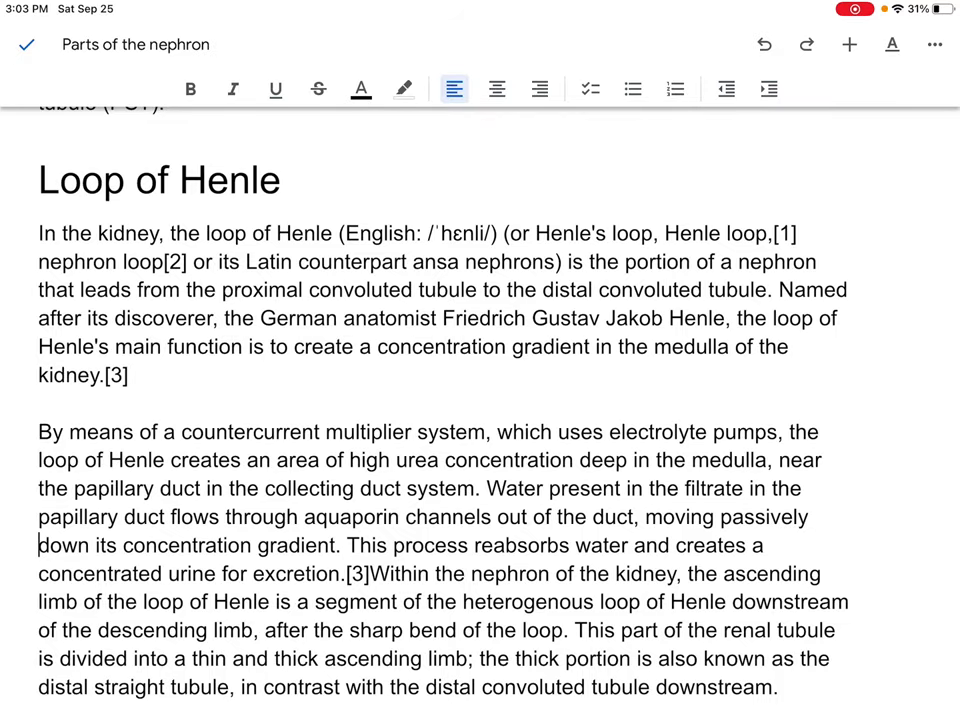
scroll(525, 650, "up", 2)
scroll(525, 650, "up", 2)
scroll(525, 650, "up", 2)
scroll(525, 650, "up", 2)
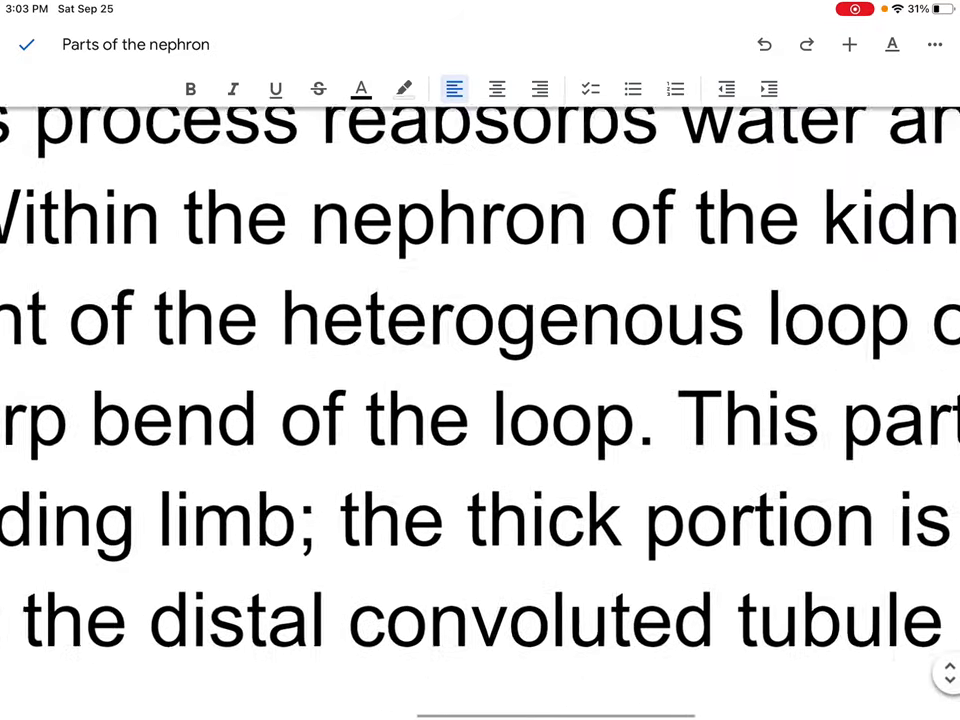
scroll(480, 400, "down", 2)
scroll(480, 400, "down", 3)
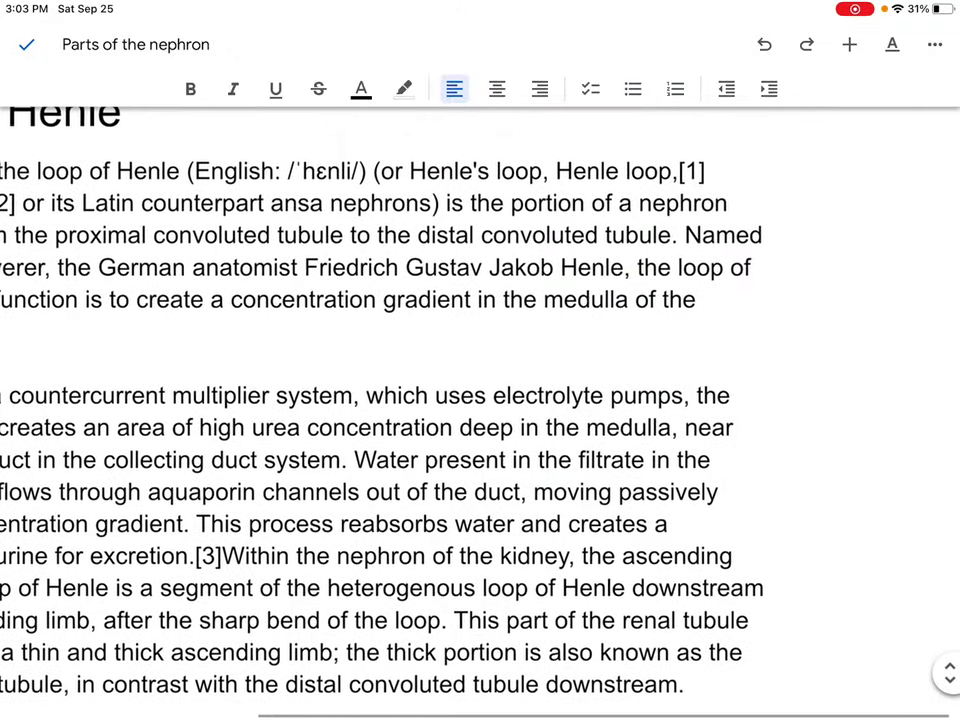
scroll(480, 400, "down", 2)
scroll(480, 400, "down", 2)
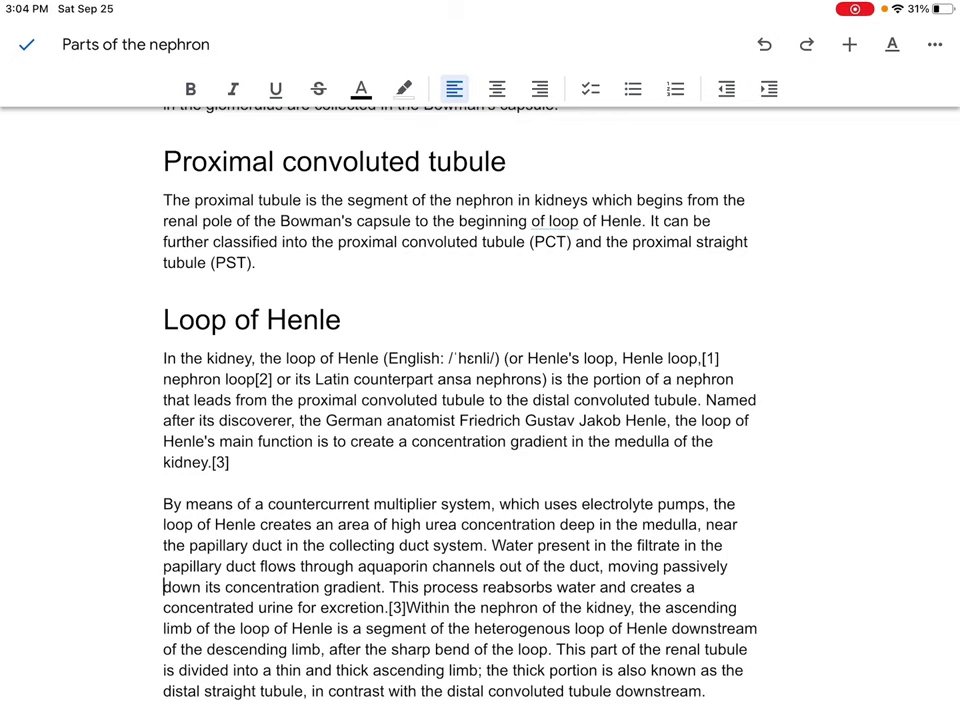
Reopen Safari from the Google folder and follow the Loop of Henle link.
key("super+h")
key("super+h")
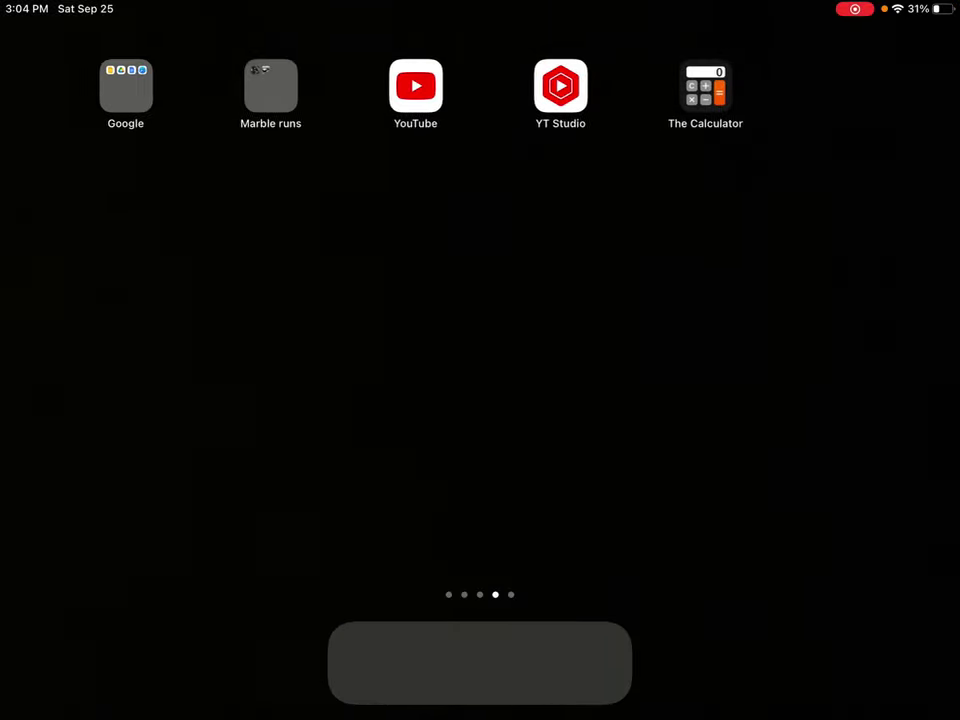
left_click(117, 86)
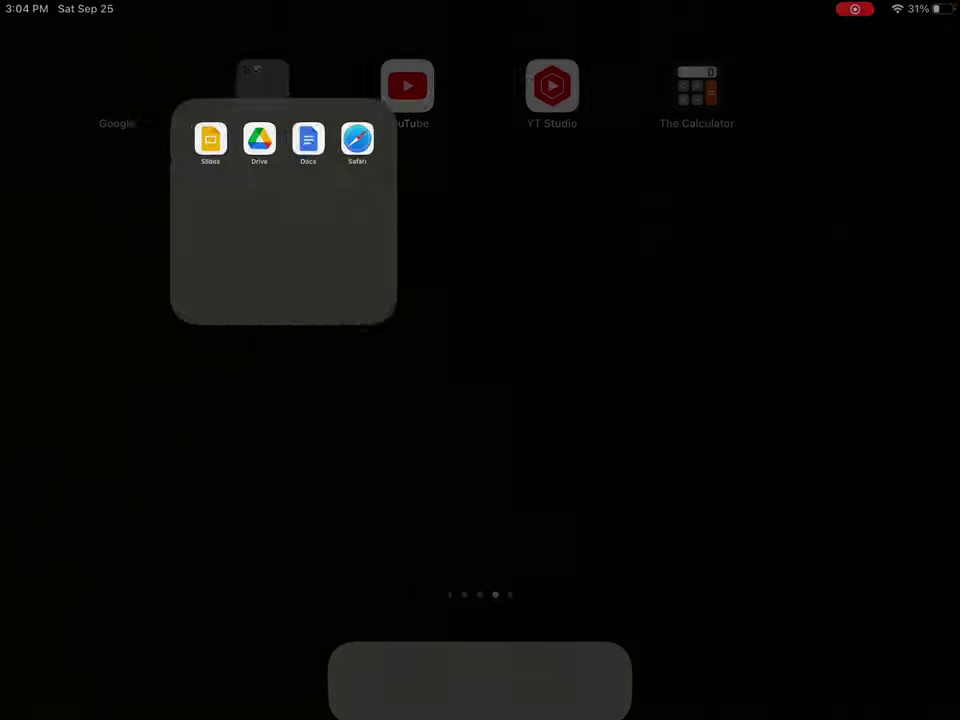
left_click(630, 208)
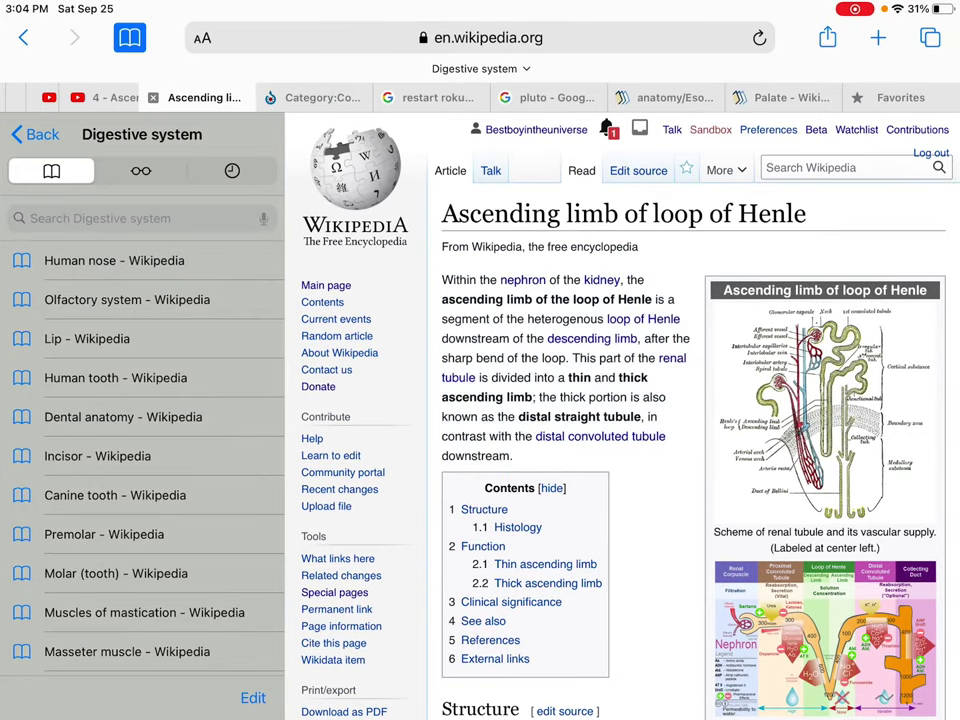
left_click(643, 319)
Browse the Structure section, previewing the thin ascending and descending limb articles.
scroll(620, 400, "down", 6)
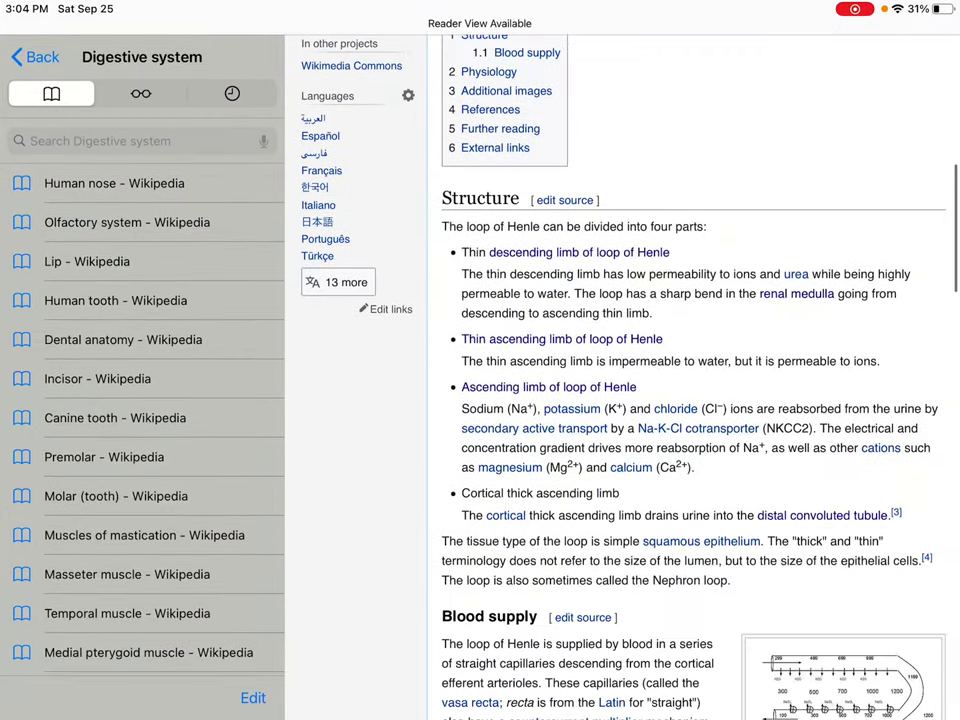
scroll(690, 400, "down", 2)
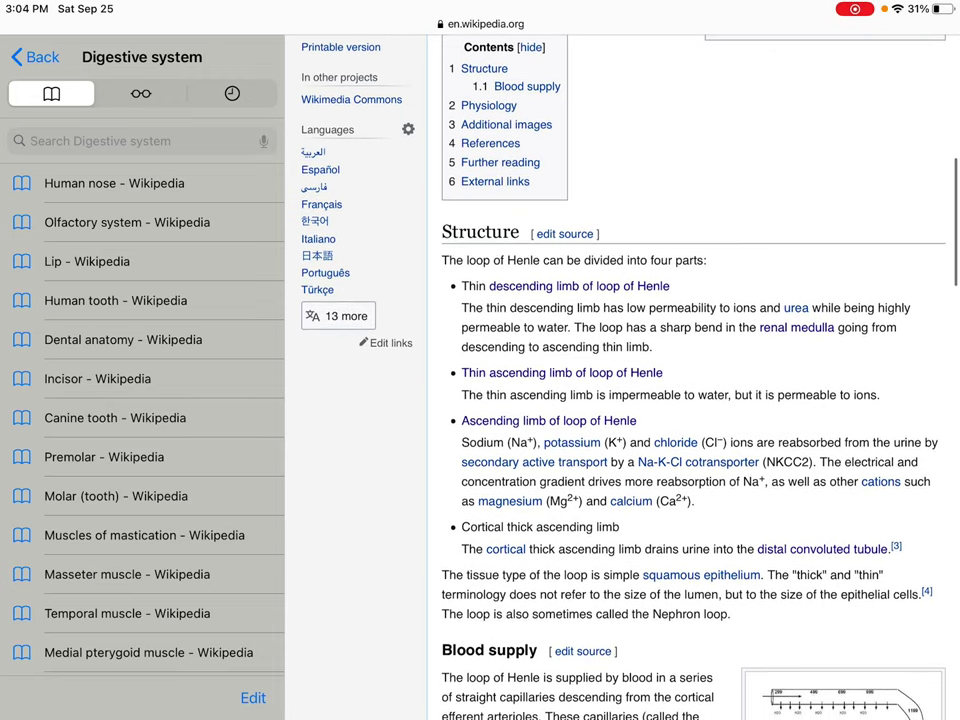
scroll(690, 400, "up", 1)
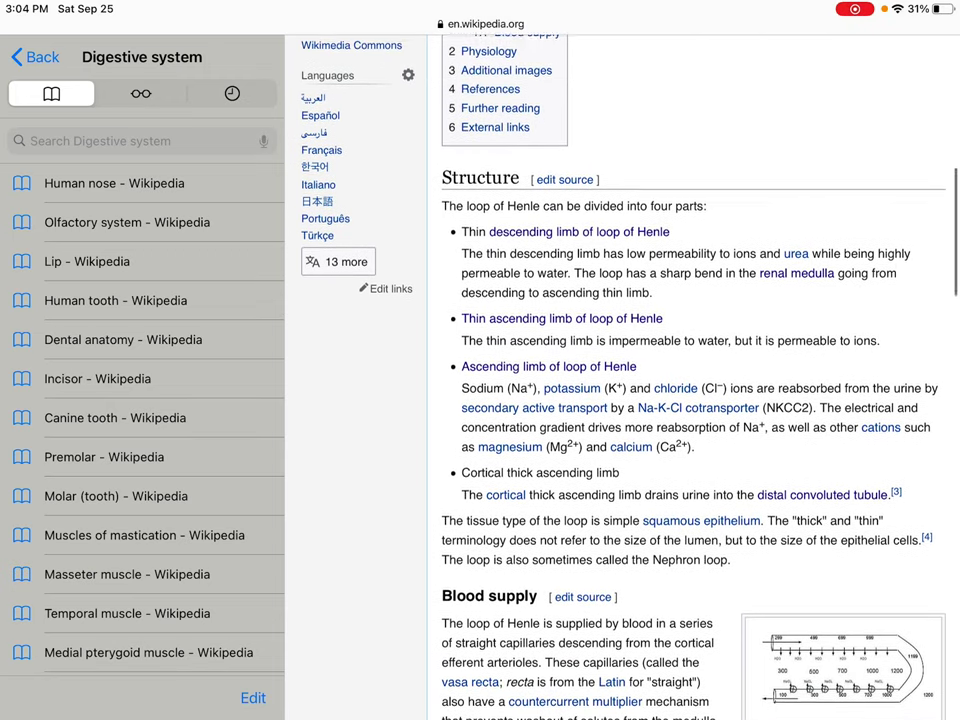
left_click(561, 319)
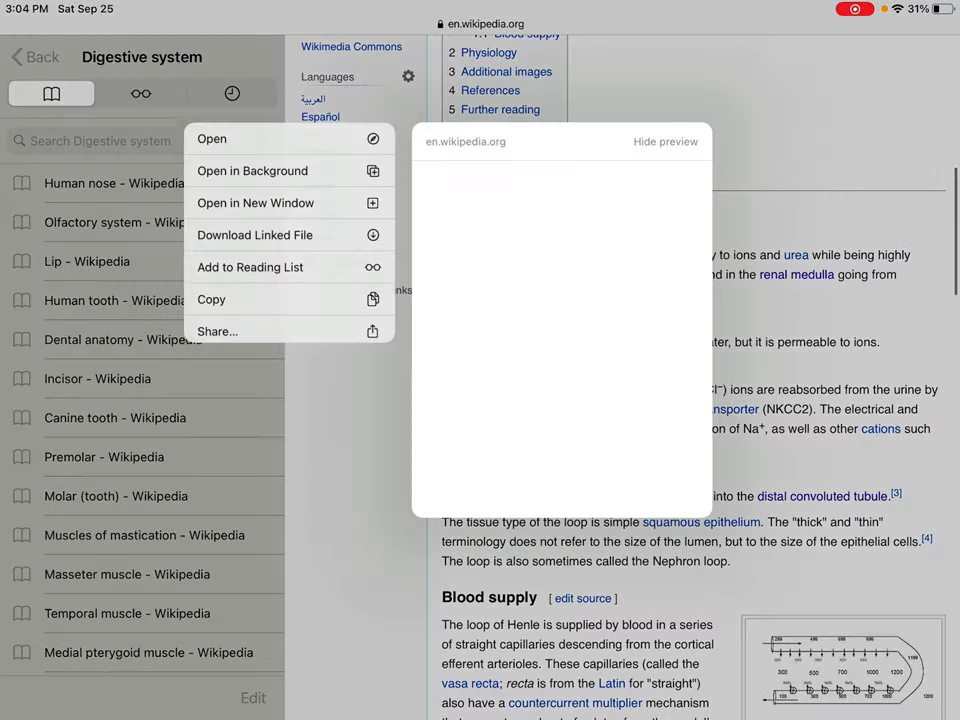
left_click(690, 600)
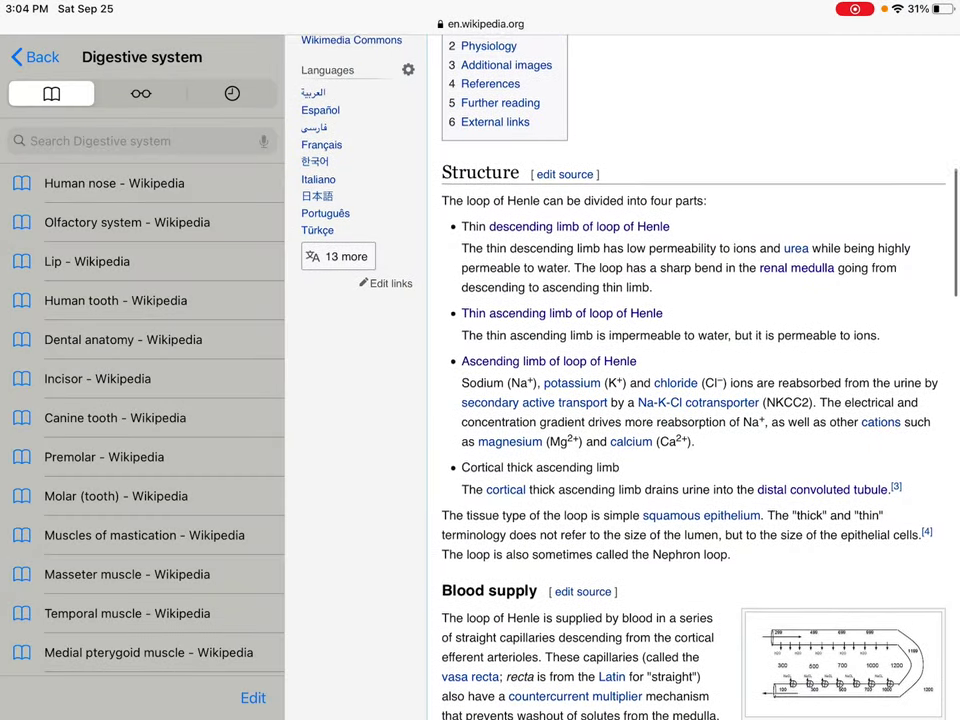
scroll(690, 400, "down", 4)
scroll(690, 400, "down", 1)
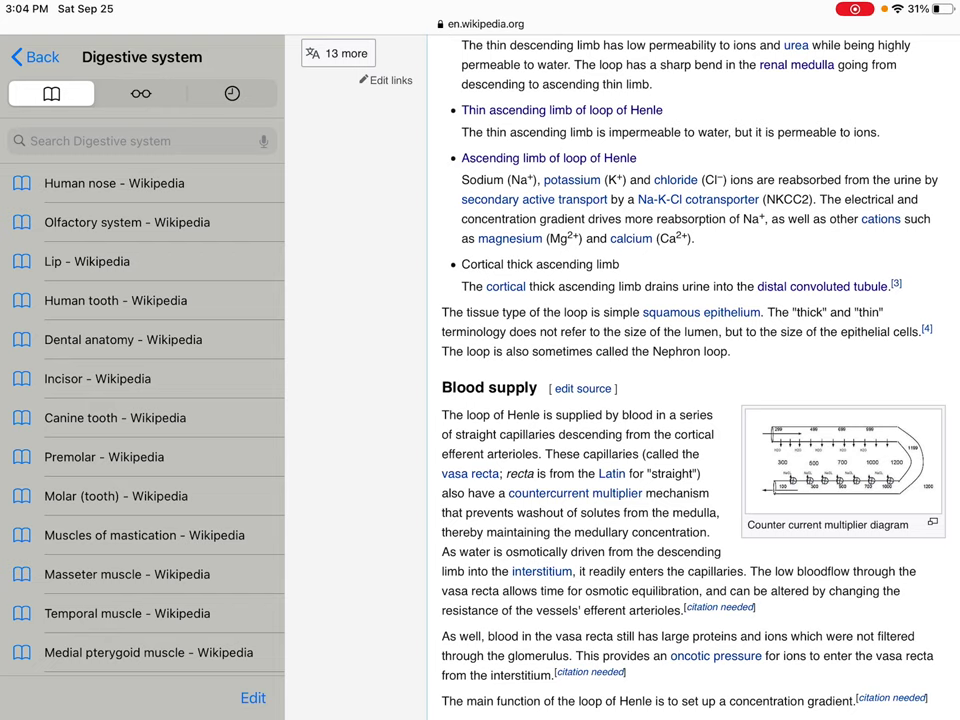
scroll(690, 400, "up", 2)
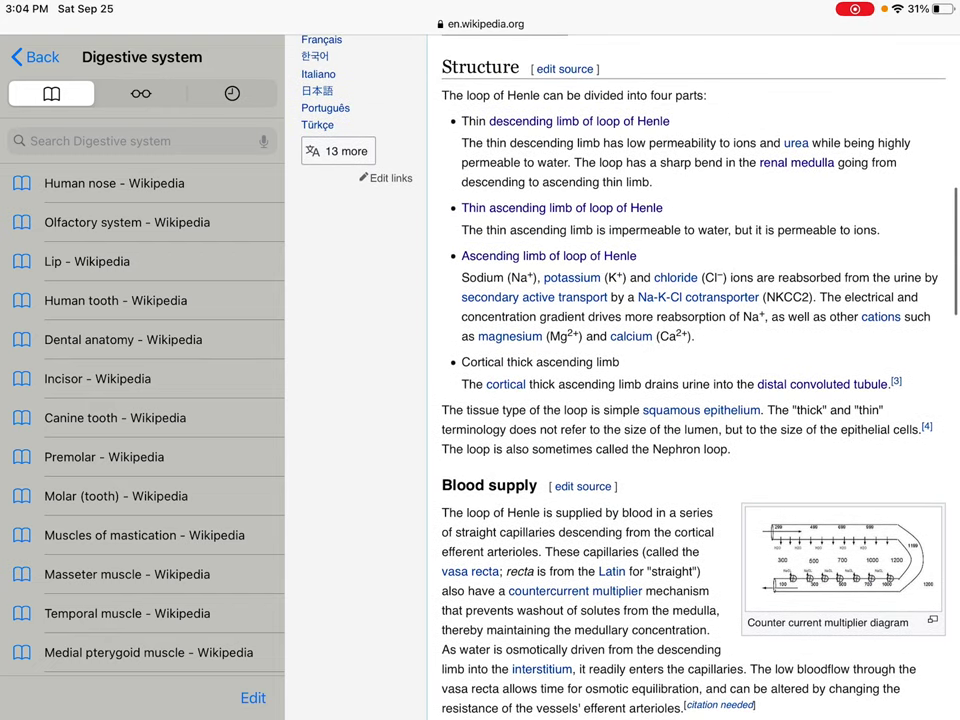
left_click(565, 60)
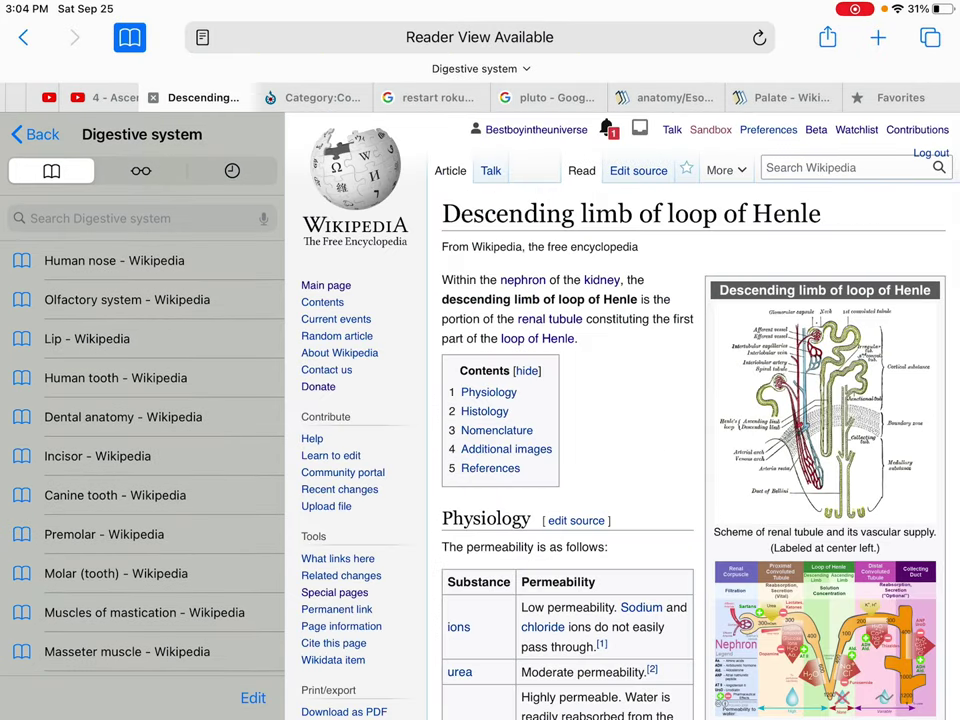
left_click(23, 37)
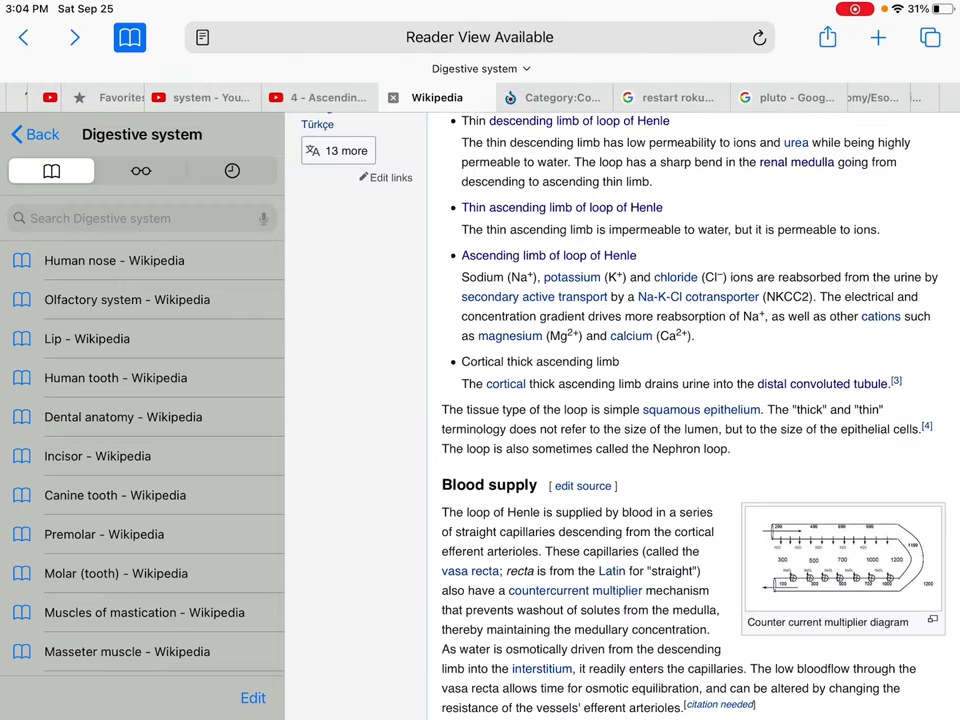
Abandon a Wikipedia search in favour of a new web search.
scroll(690, 400, "up", 15)
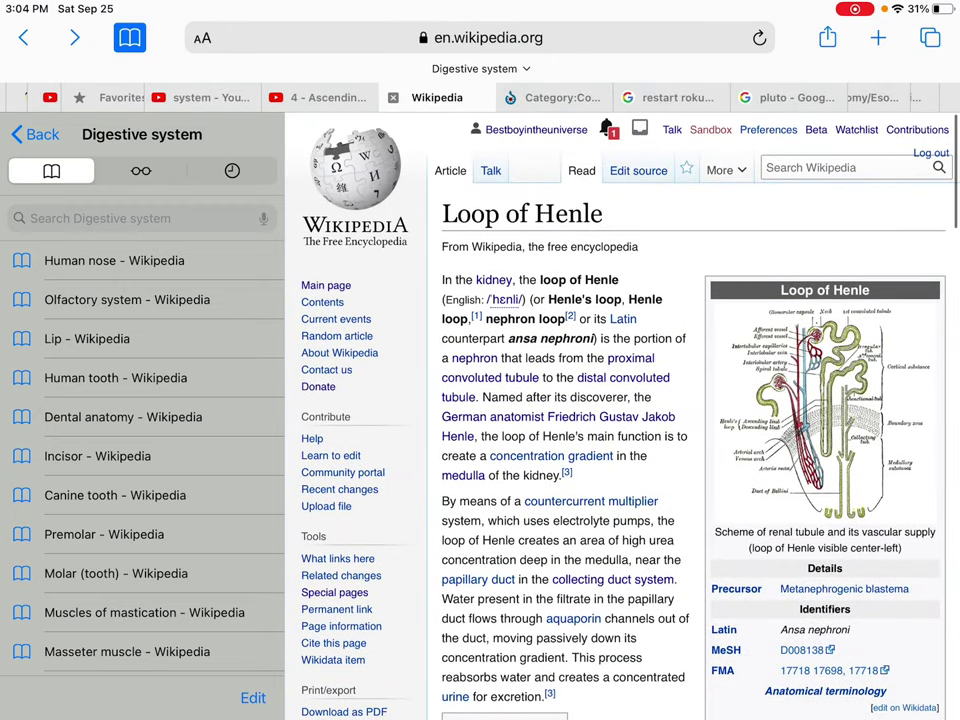
left_click(850, 167)
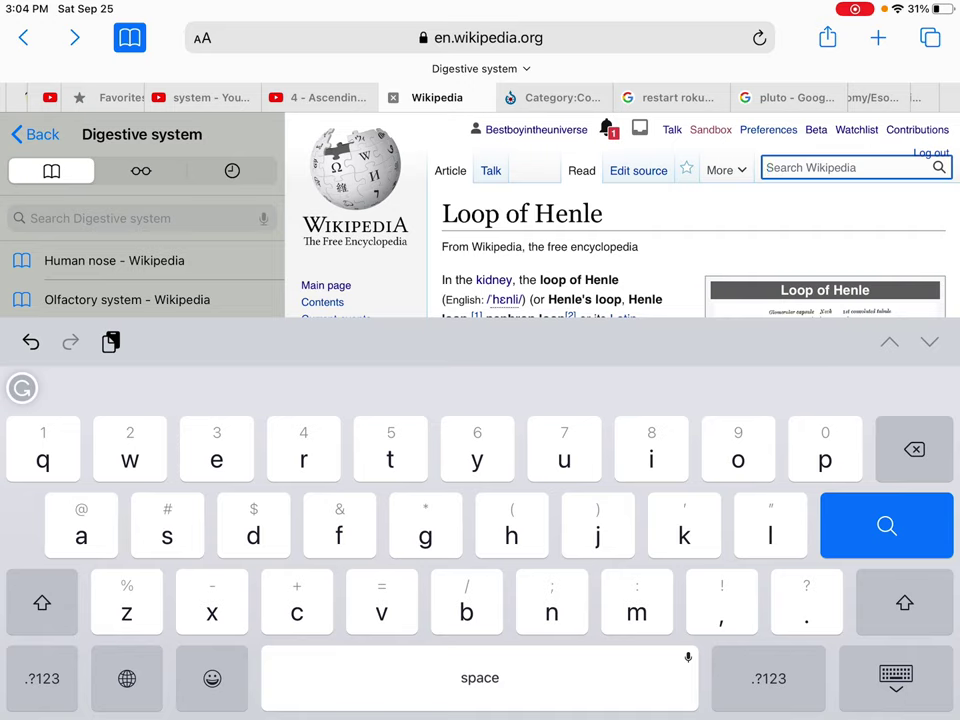
left_click(895, 678)
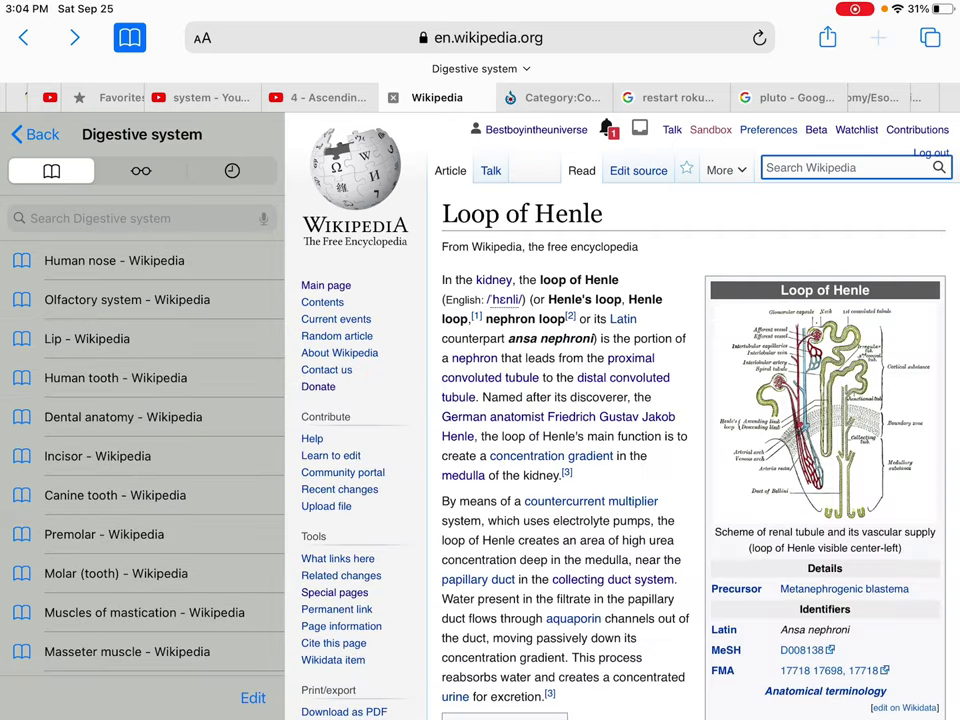
left_click(480, 37)
Search Google for 'loop of henle'.
type("loop")
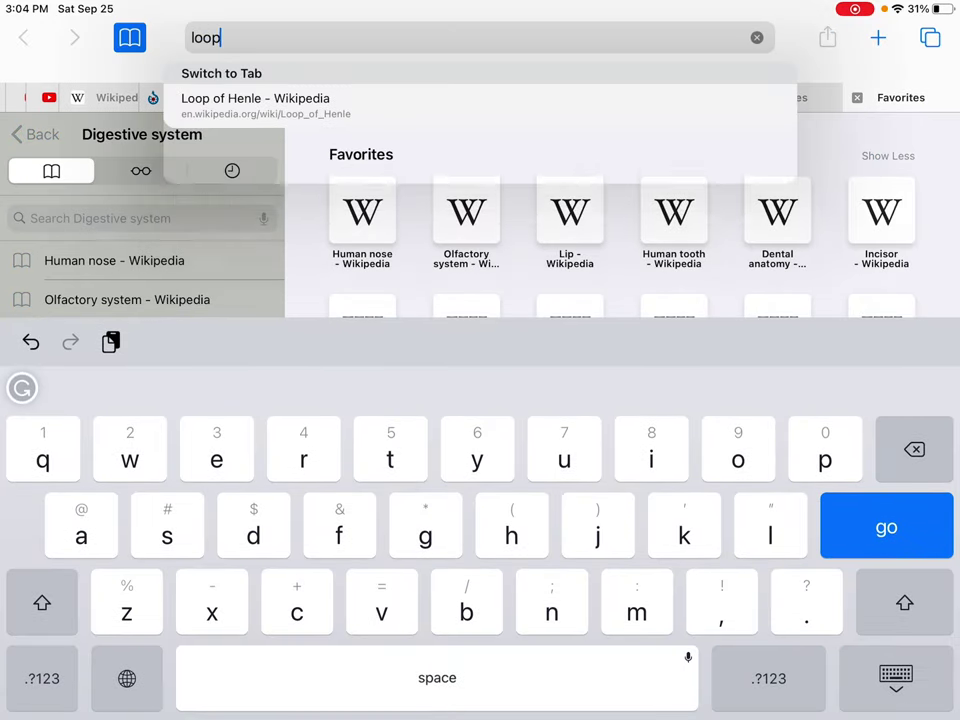
type(" o")
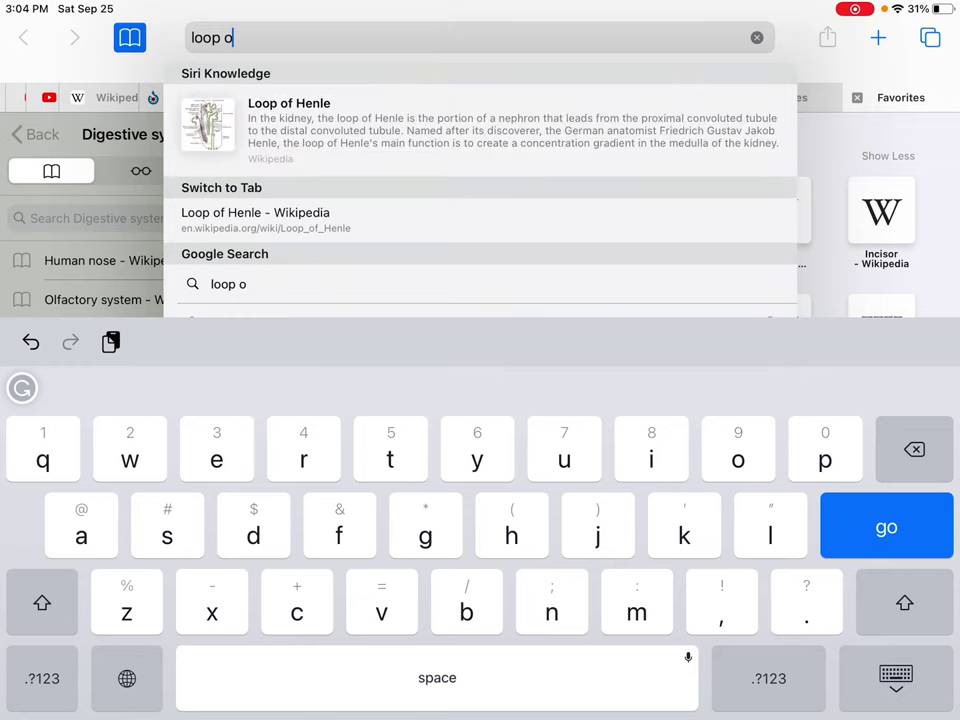
type("d")
key("BackSpace")
type("f ")
type("henl")
type("e")
key("Return")
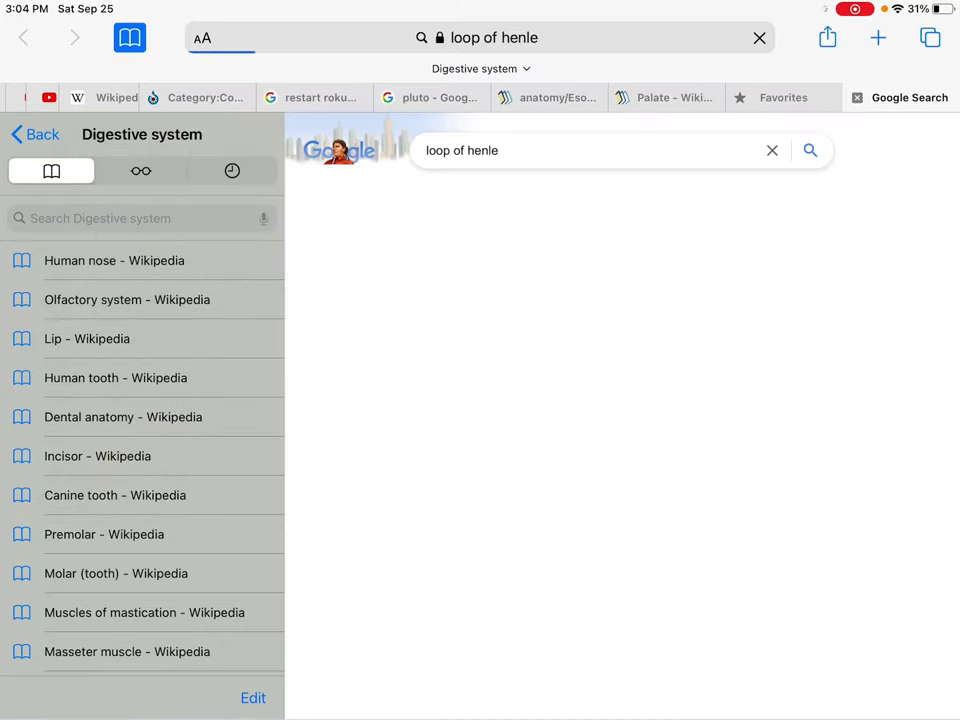
scroll(620, 400, "down", 10)
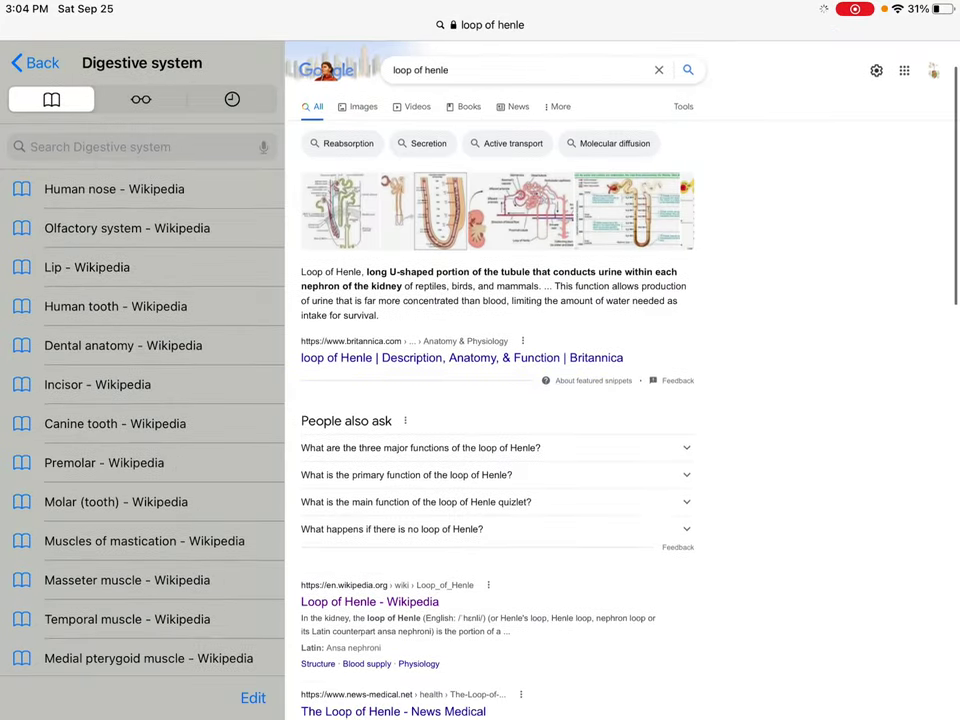
Read the News Medical loop of Henle article, then return to the results.
left_click(393, 200)
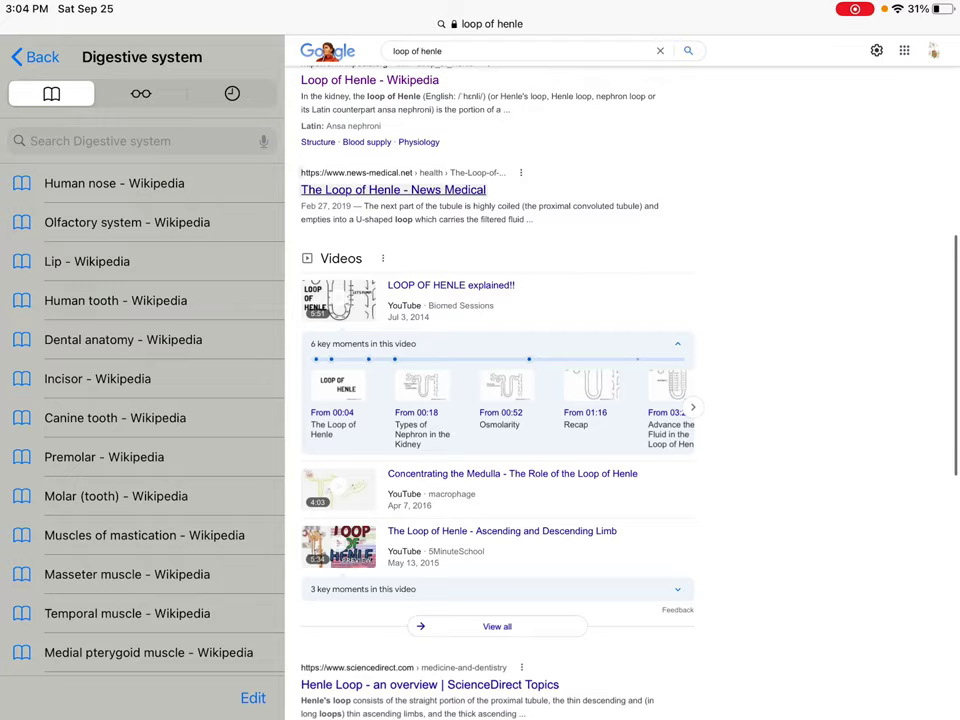
scroll(620, 400, "down", 15)
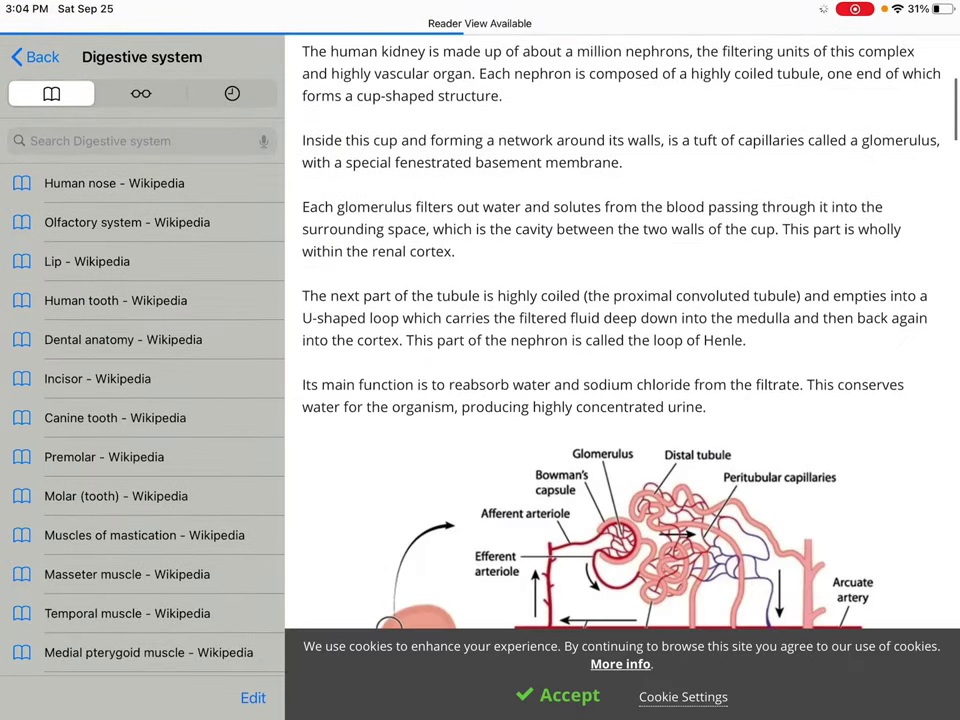
scroll(620, 400, "down", 10)
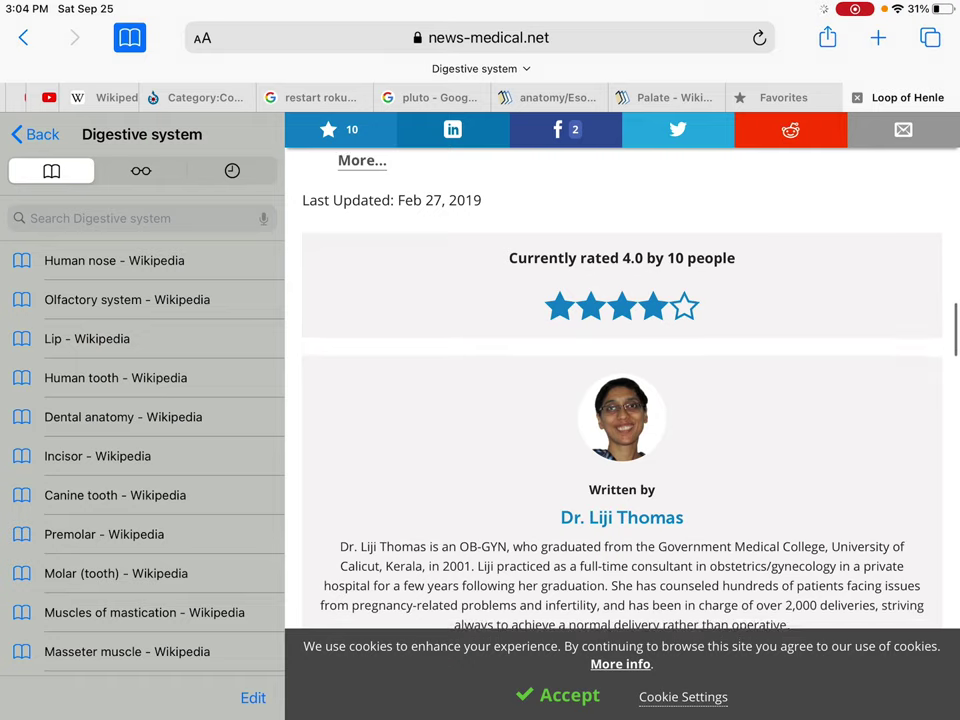
left_click(24, 37)
Scroll through the results: Britannica snippet, Wikipedia, videos, ScienceDirect, related searches.
scroll(620, 400, "down", 5)
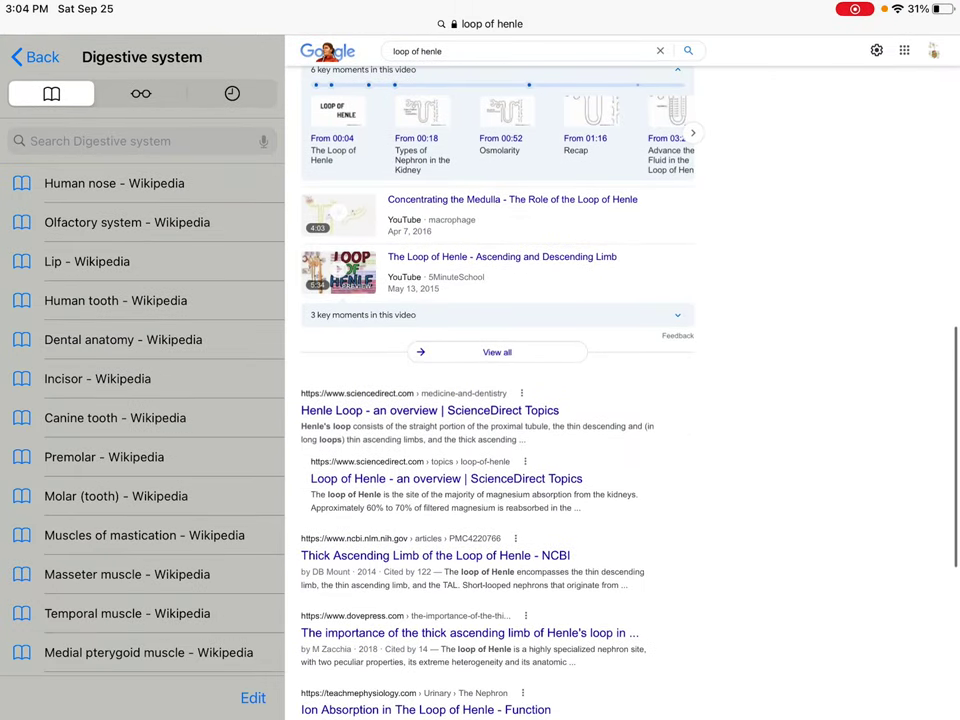
scroll(500, 400, "down", 3)
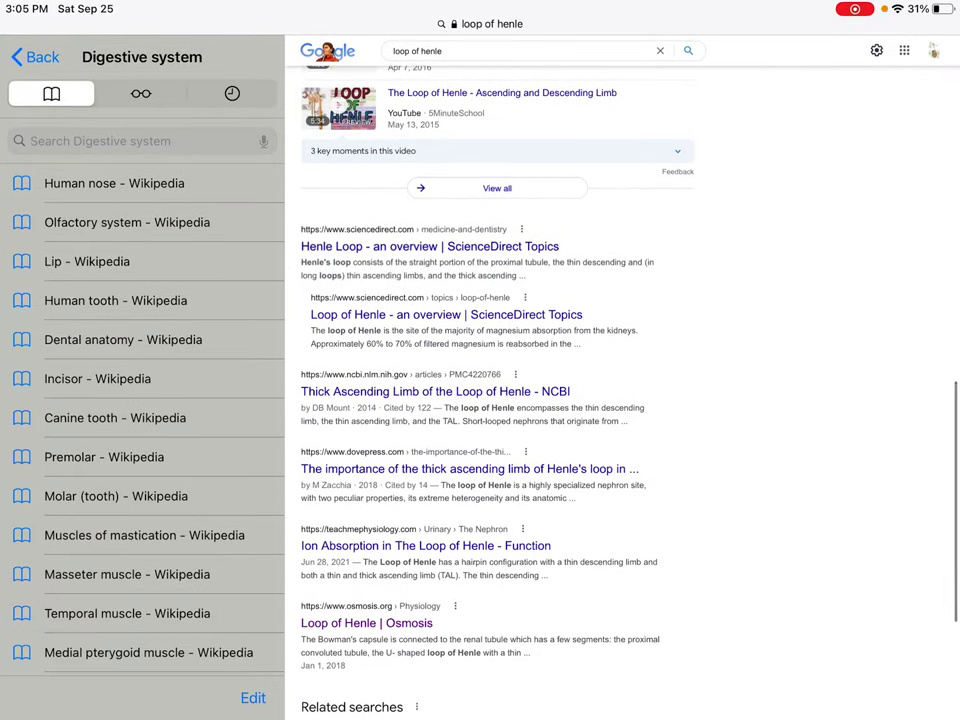
scroll(500, 400, "down", 3)
scroll(620, 400, "down", 3)
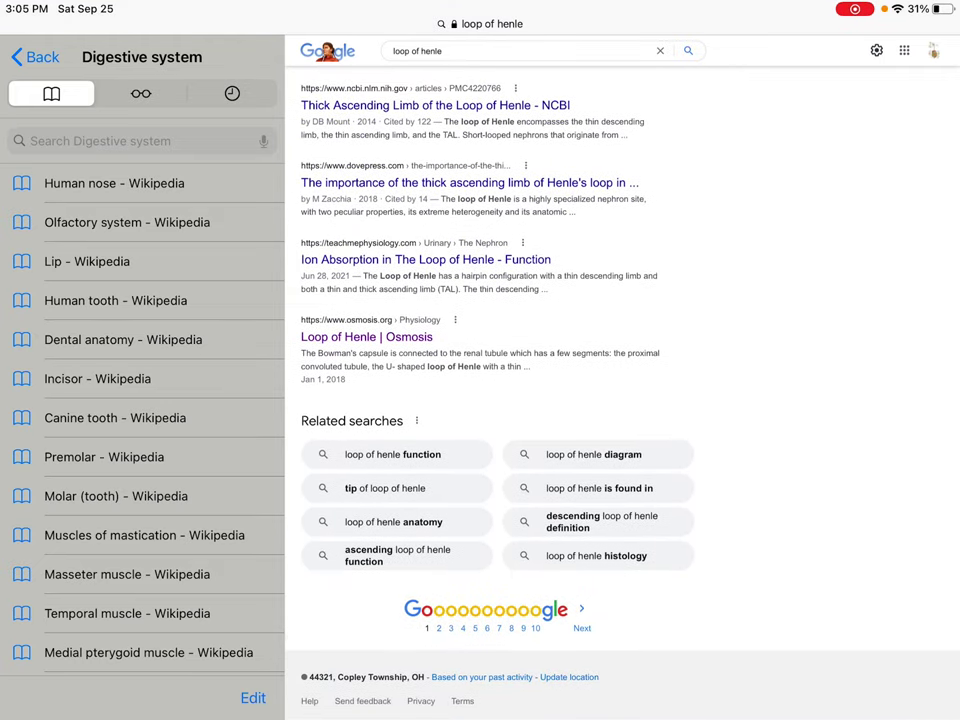
scroll(620, 400, "up", 15)
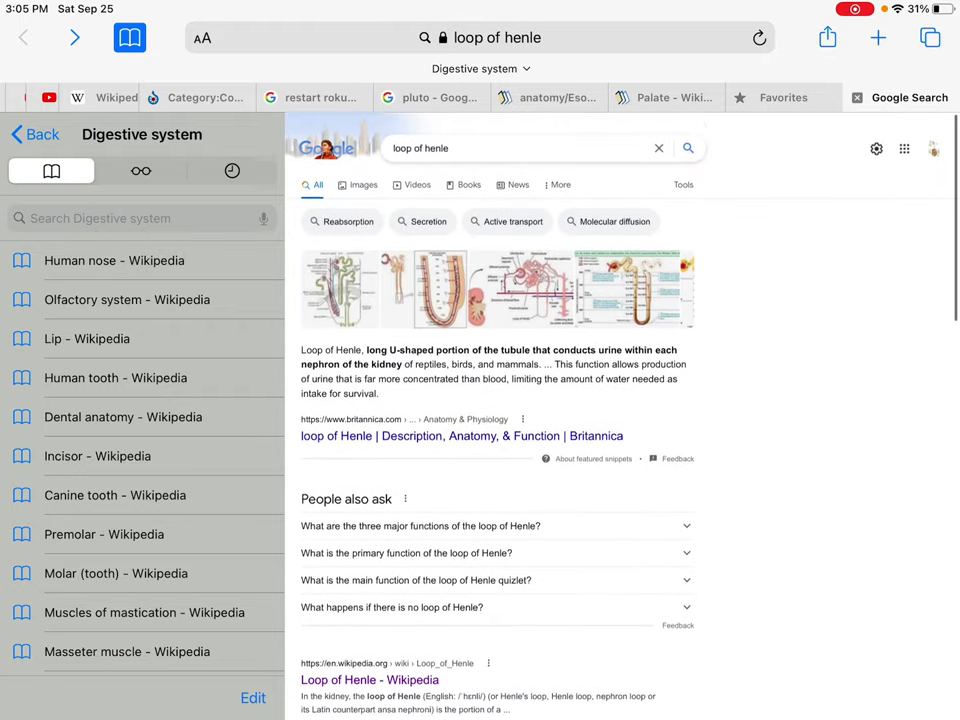
scroll(620, 400, "down", 10)
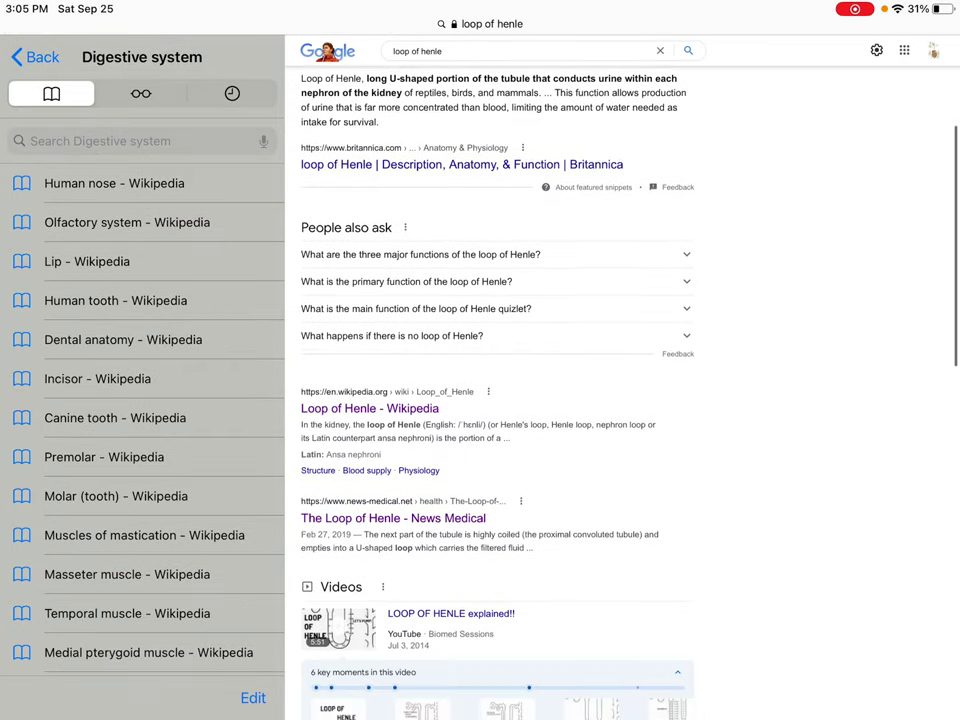
scroll(497, 400, "up", 5)
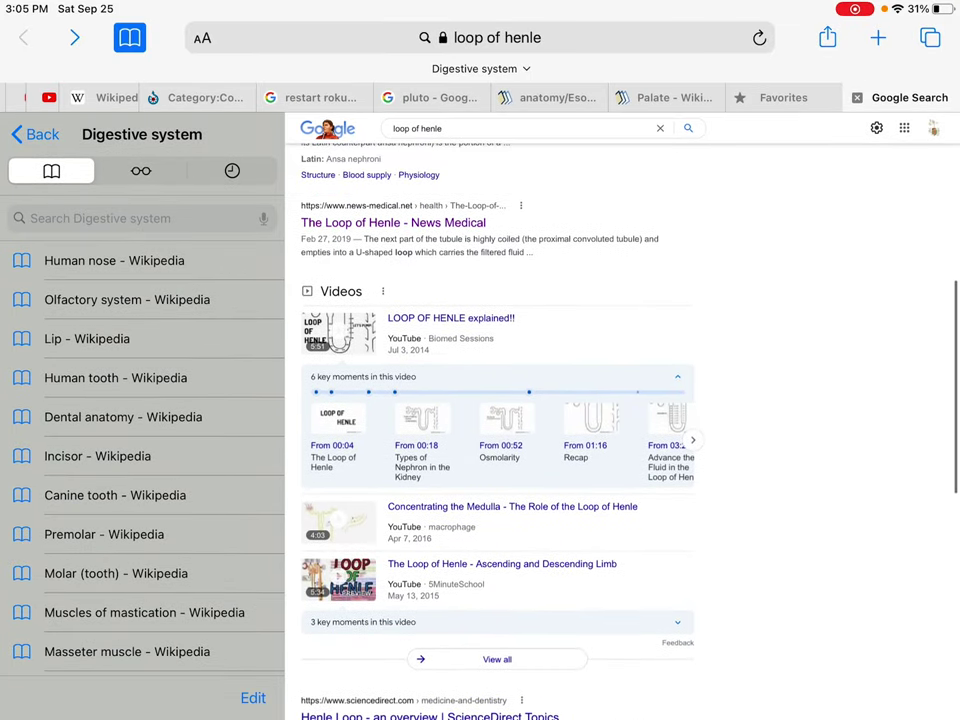
scroll(497, 400, "up", 3)
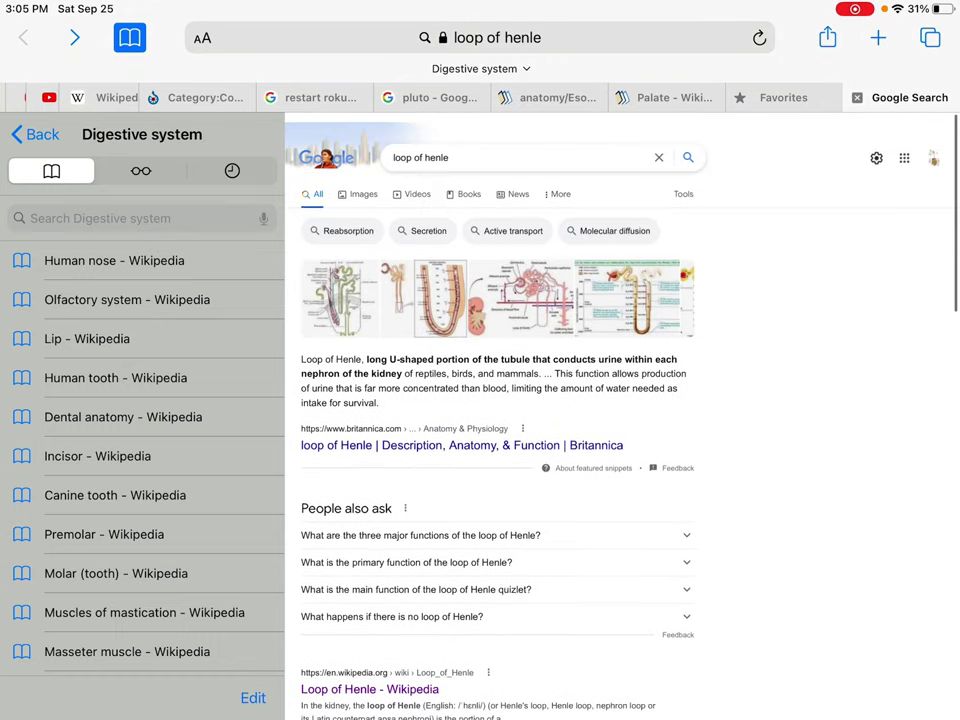
Search 'loop of henle parts' and open 'The loop of Henle | Deranged Physiology'.
left_click(520, 141)
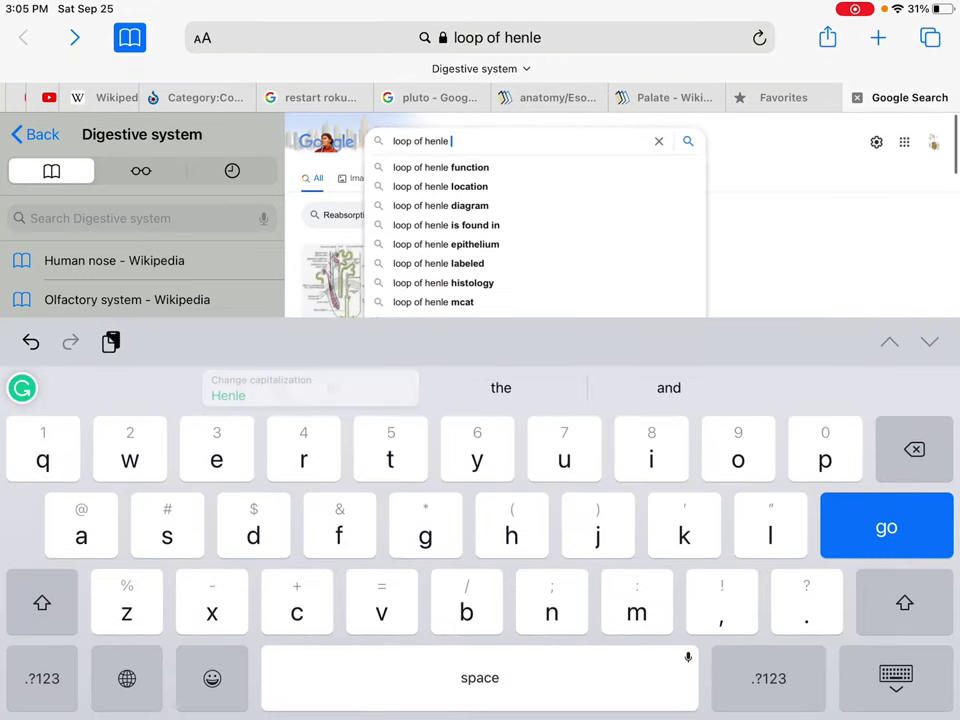
type("parts")
key("Return")
scroll(497, 400, "down", 2)
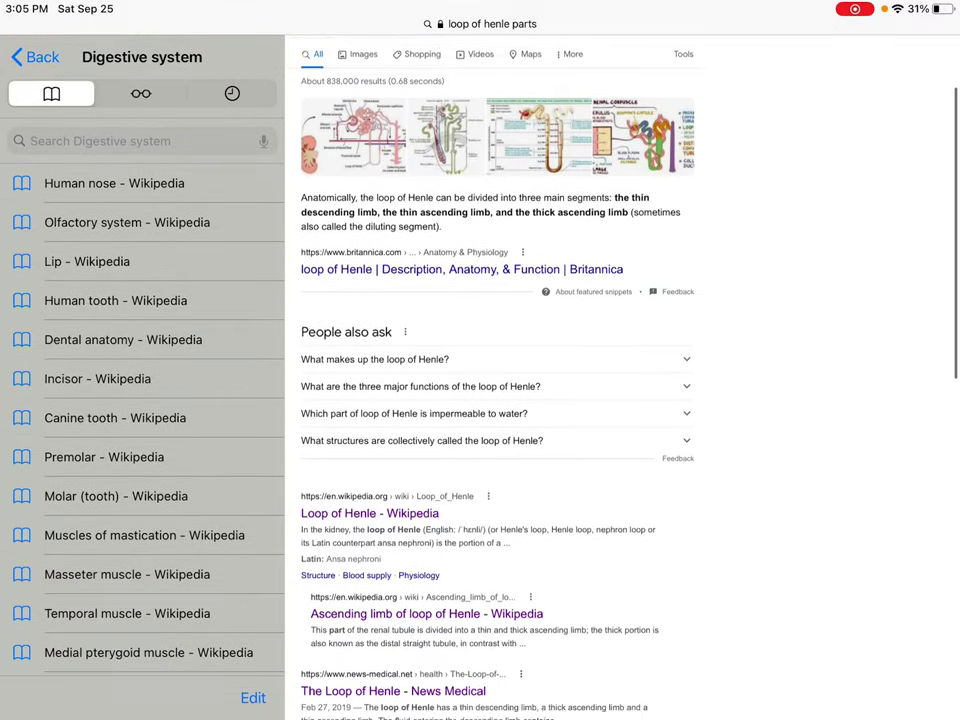
scroll(497, 400, "down", 3)
scroll(497, 400, "down", 2)
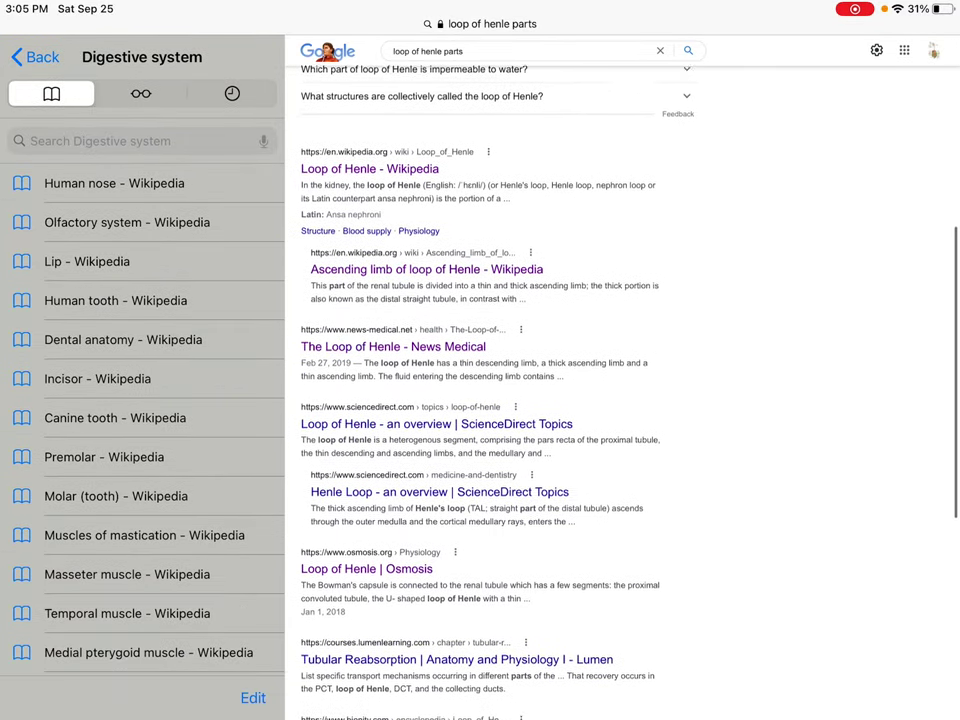
scroll(497, 400, "down", 2)
scroll(497, 400, "down", 3)
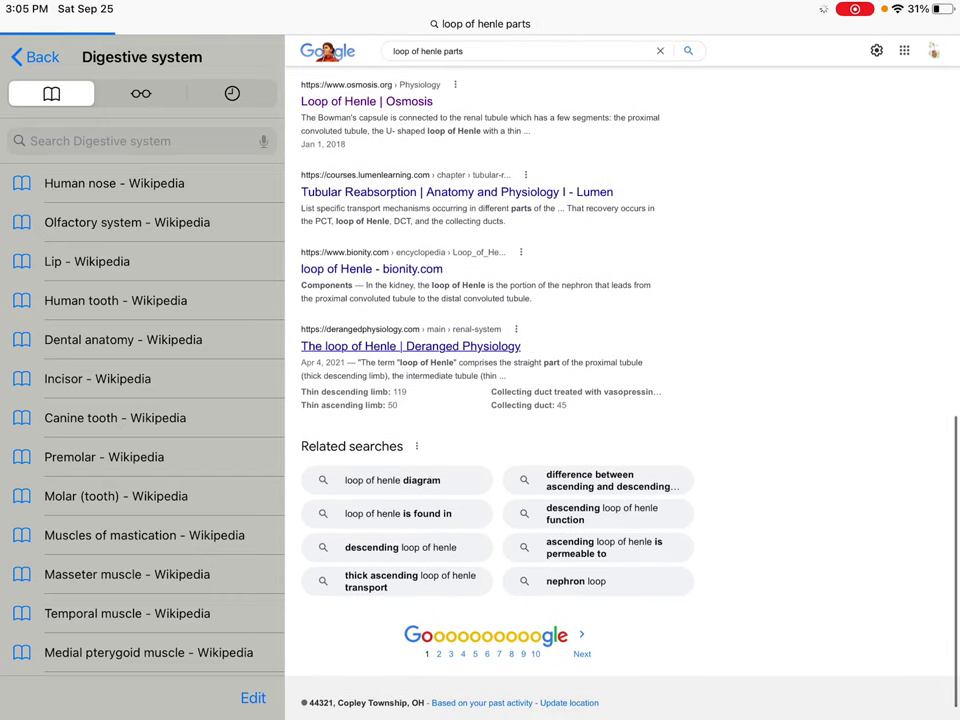
left_click(410, 346)
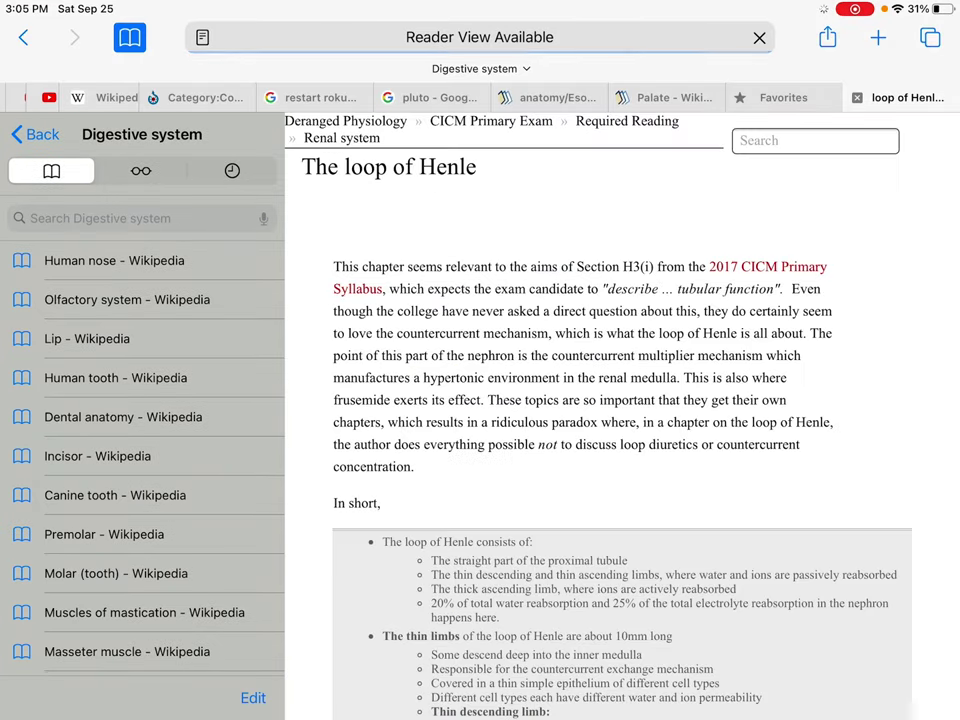
Scroll the Deranged Physiology page down to the thick ascending limb section.
scroll(620, 420, "down", 15)
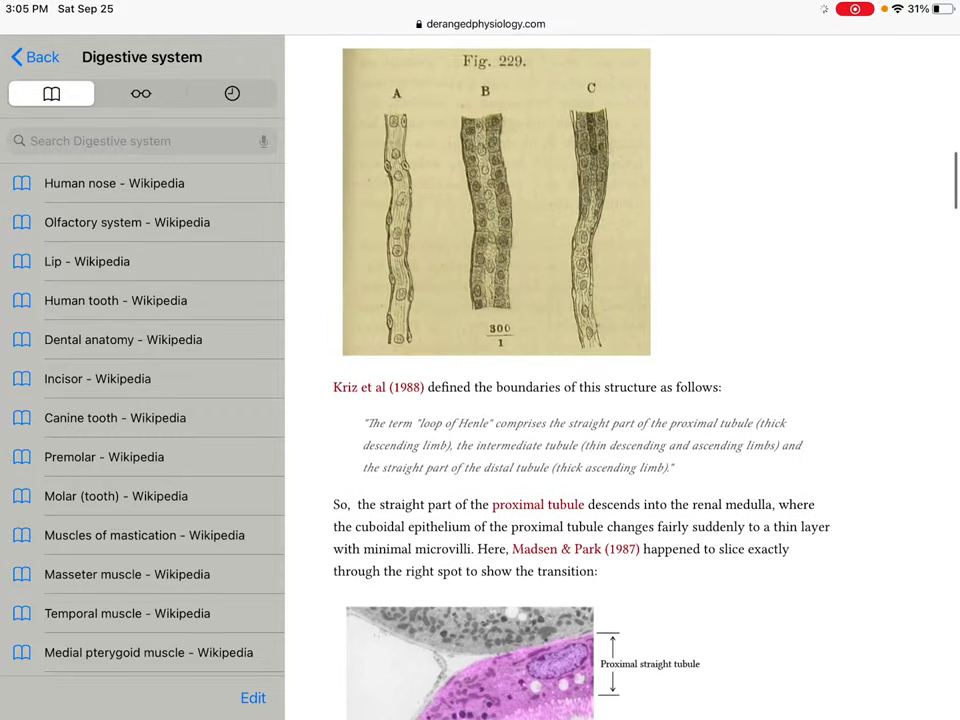
scroll(620, 400, "down", 5)
scroll(620, 400, "down", 5)
scroll(620, 400, "down", 7)
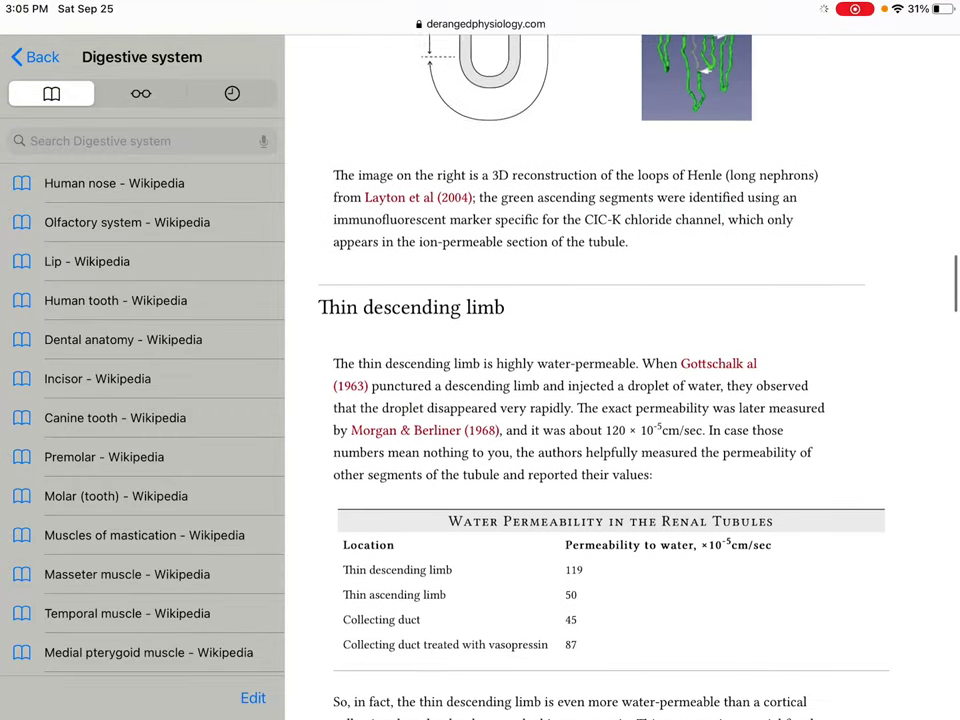
scroll(620, 400, "down", 5)
scroll(620, 400, "down", 8)
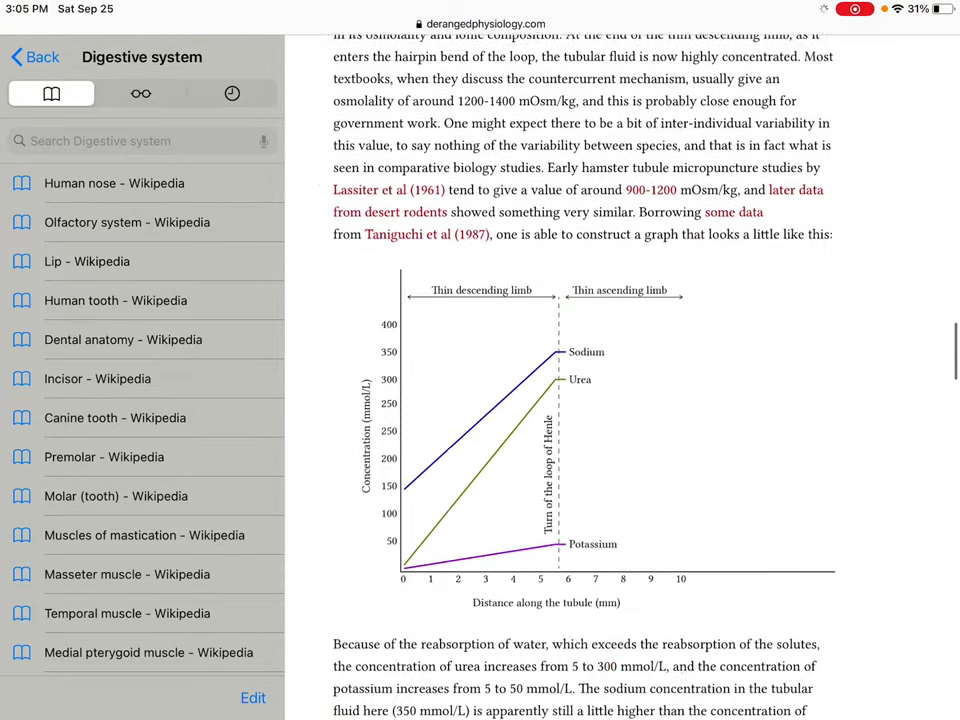
scroll(620, 400, "down", 5)
scroll(620, 400, "down", 7)
scroll(620, 400, "down", 5)
scroll(620, 400, "down", 6)
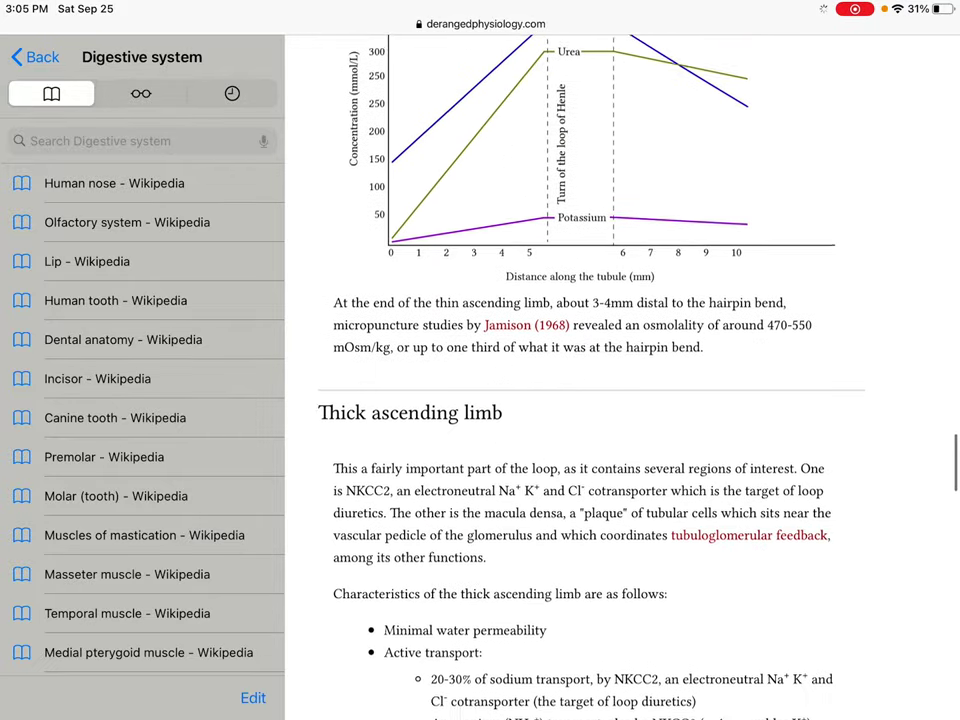
scroll(620, 400, "down", 4)
scroll(620, 400, "down", 4)
scroll(620, 400, "down", 6)
scroll(620, 400, "down", 7)
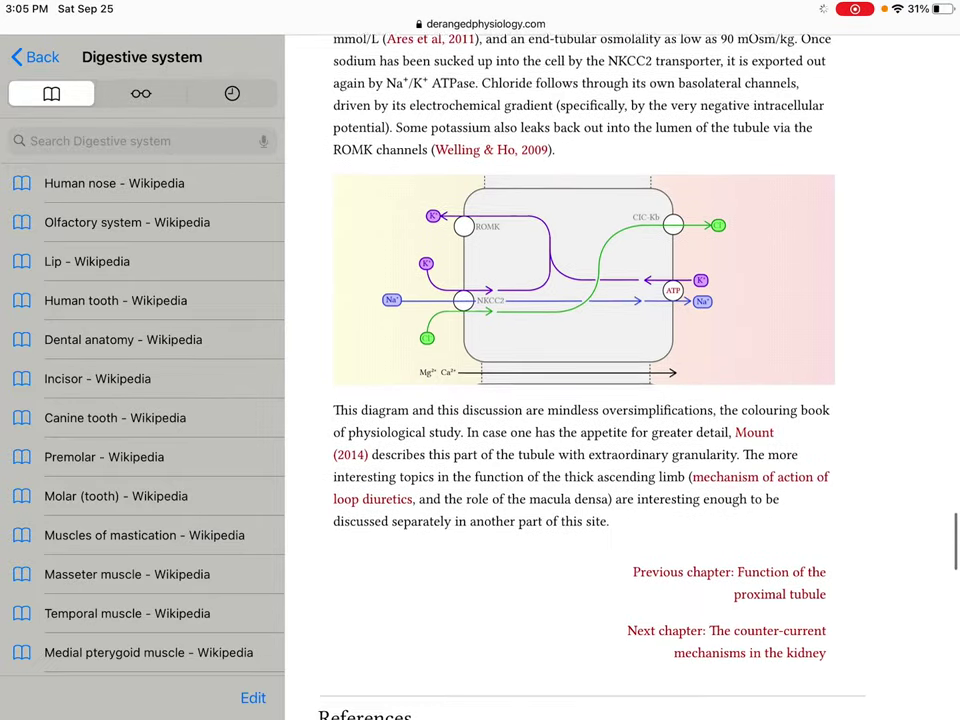
scroll(620, 400, "down", 5)
Return to the 'loop of henle parts' results, showing Britannica's three-segment snippet.
scroll(620, 400, "up", 10)
key("super+bracketleft")
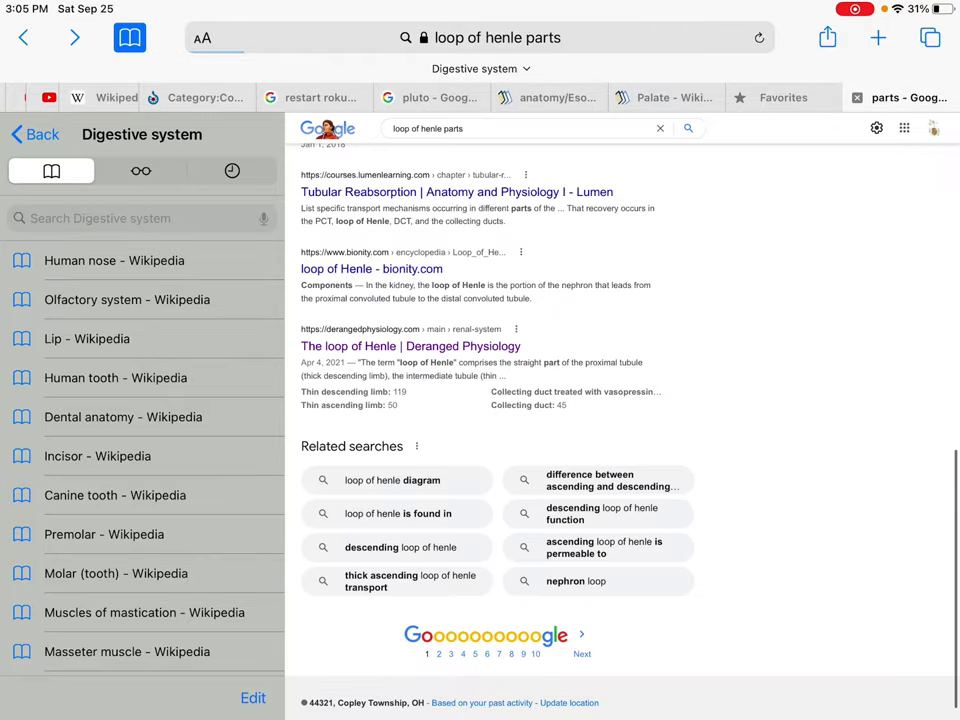
scroll(620, 400, "up", 15)
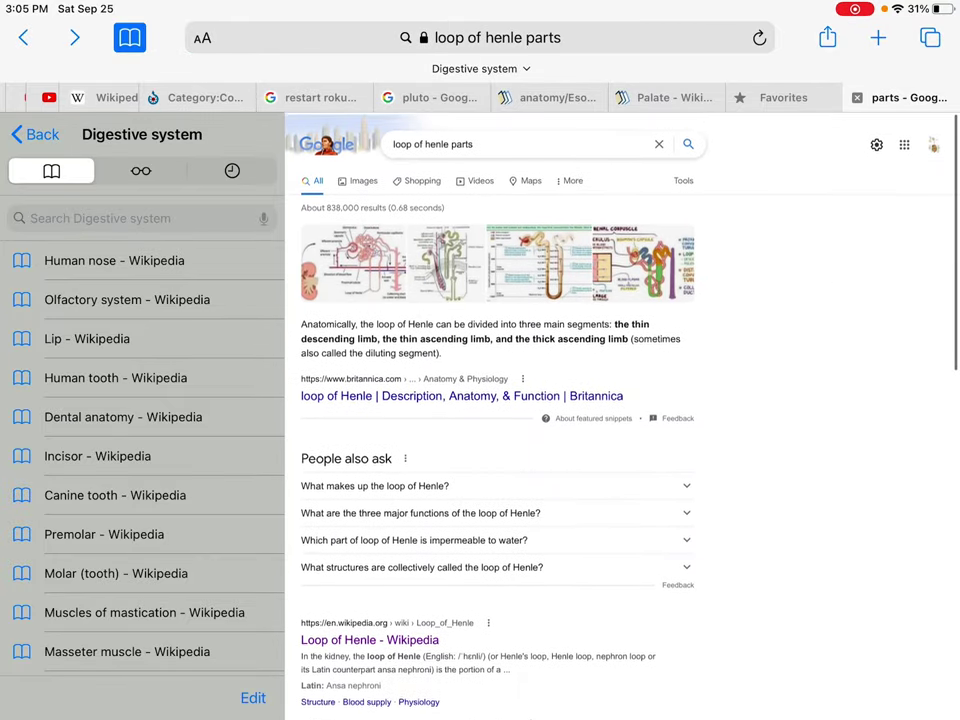